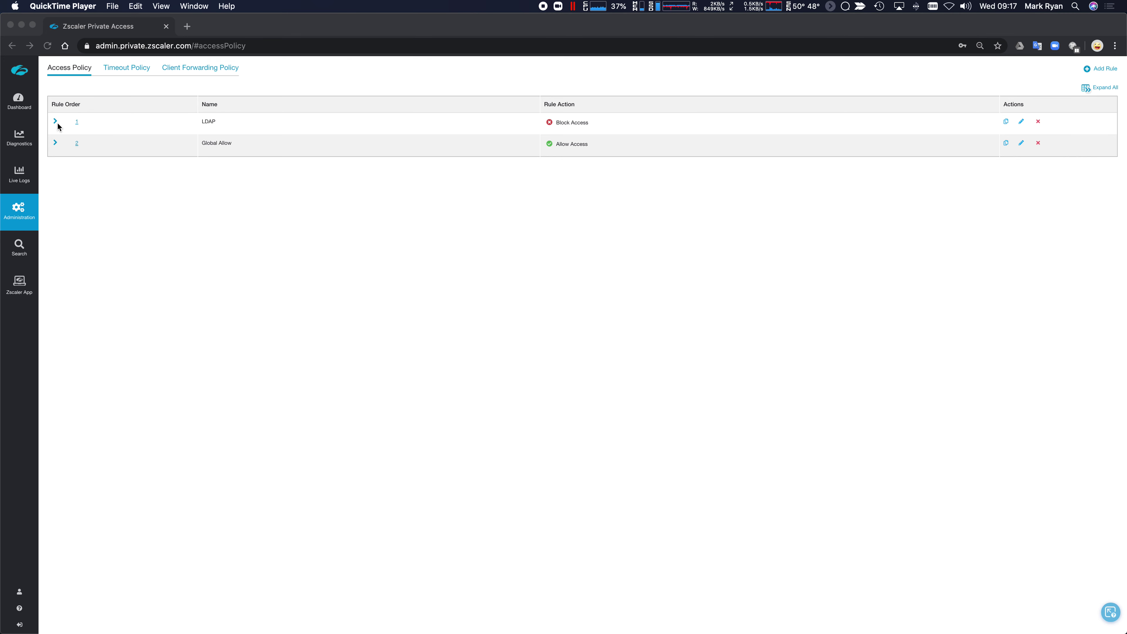
Step: Expand the LDAP and Global Allow access rules to show their block and allow criteria
{"action": "left_click", "coordinate": [55, 145]}
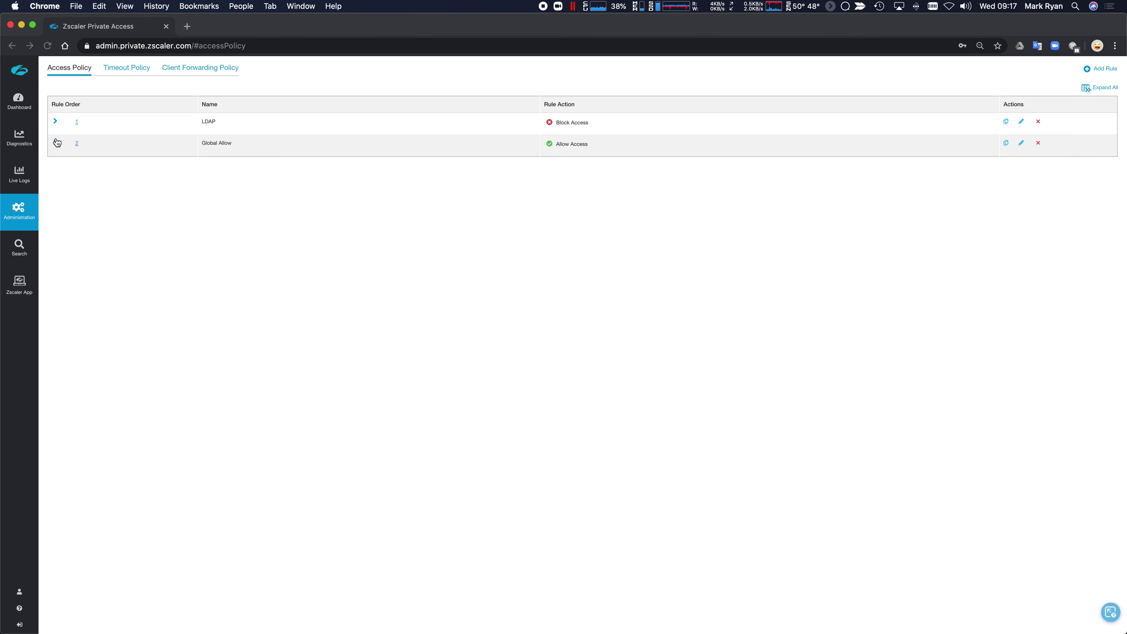
{"action": "left_click", "coordinate": [56, 122]}
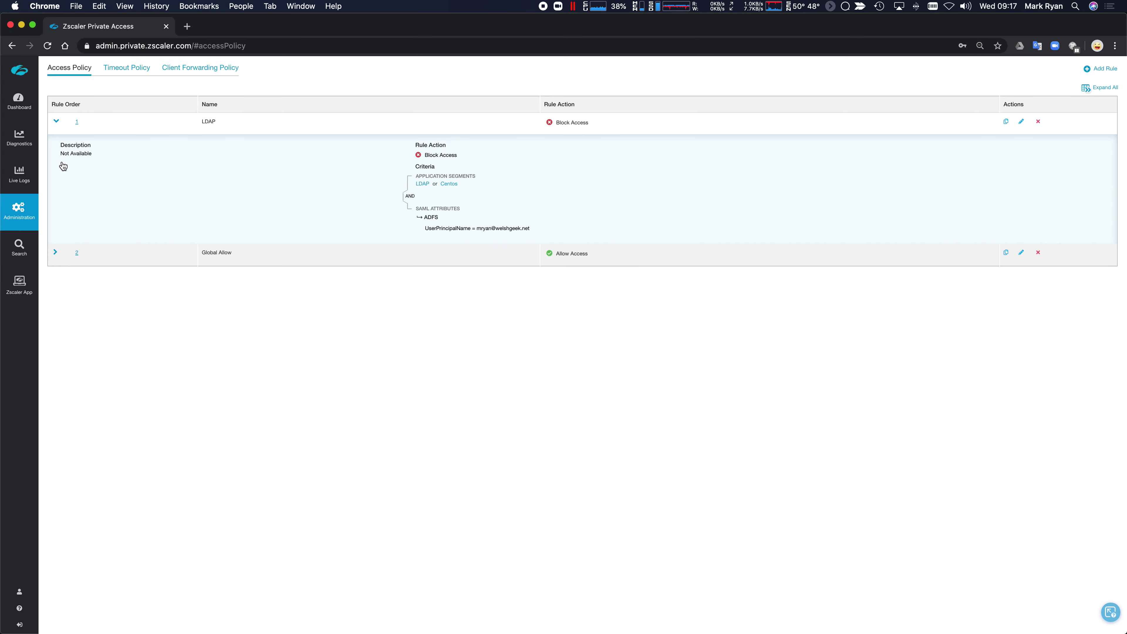
{"action": "left_click", "coordinate": [52, 252]}
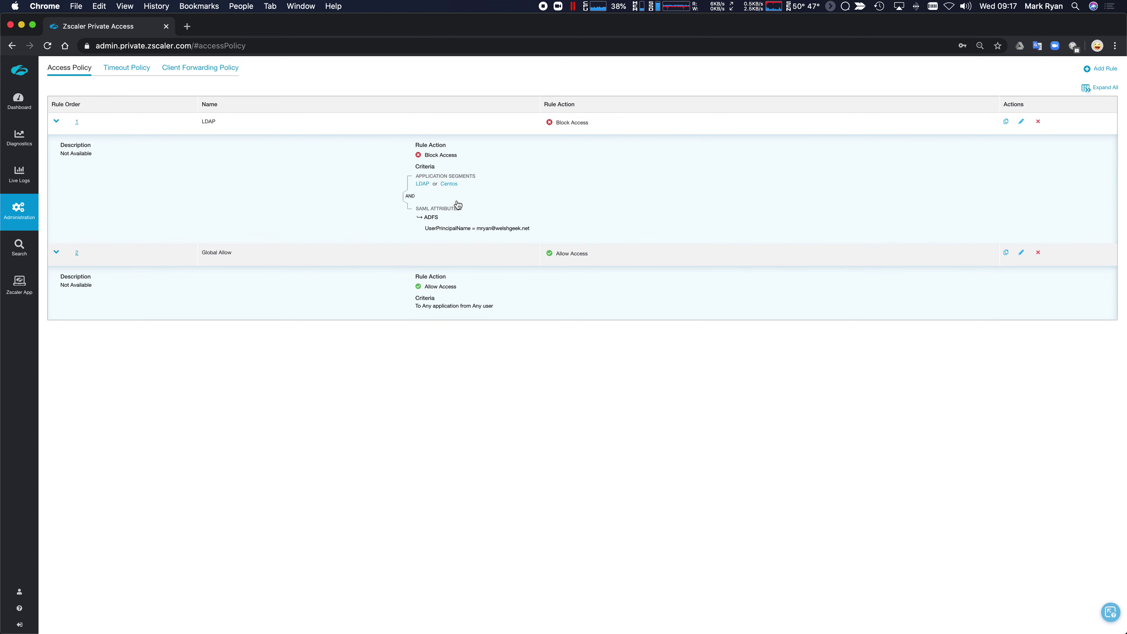
Step: Review the LDAP and Centos application segment settings, then show the Client Forwarding Policy rules
{"action": "left_click", "coordinate": [422, 183]}
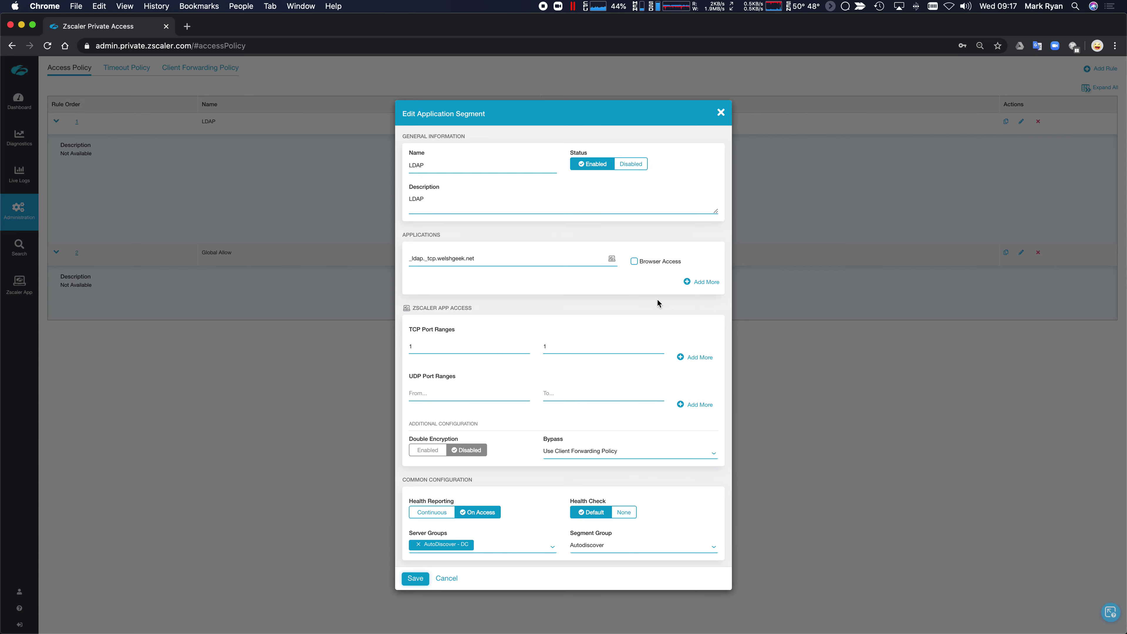
{"action": "left_click", "coordinate": [721, 112]}
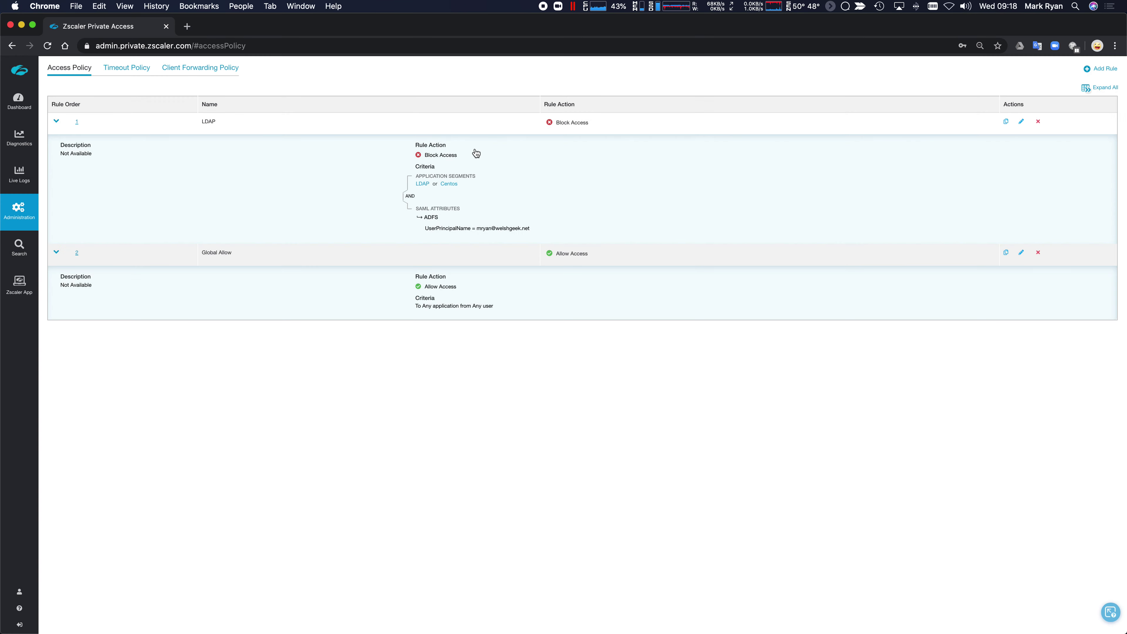
{"action": "left_click", "coordinate": [449, 183]}
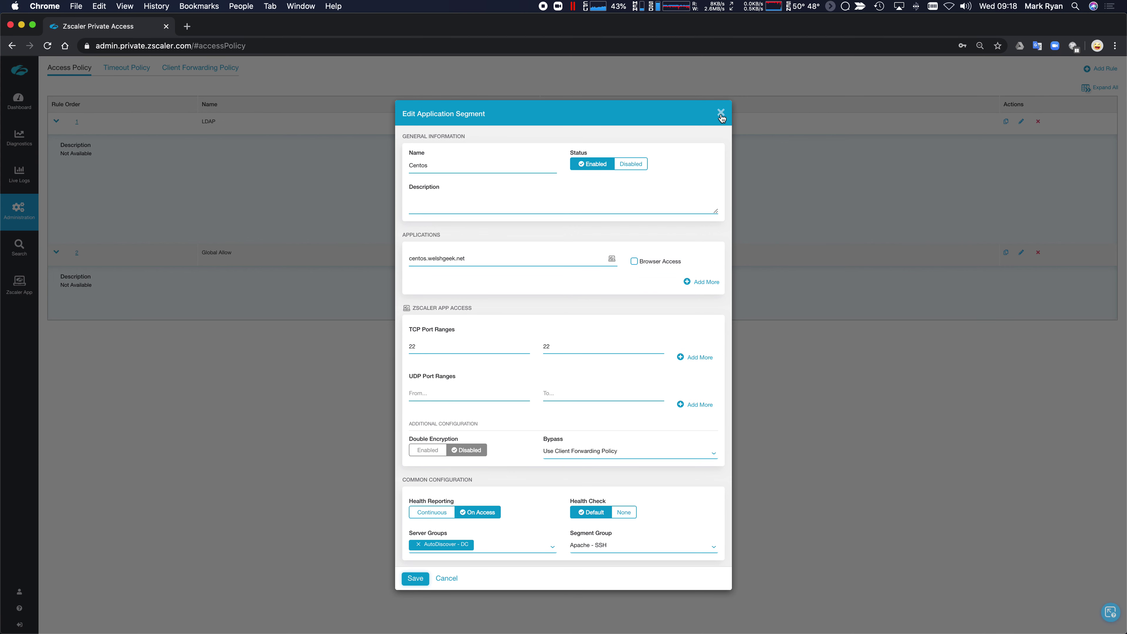
{"action": "left_click", "coordinate": [721, 116]}
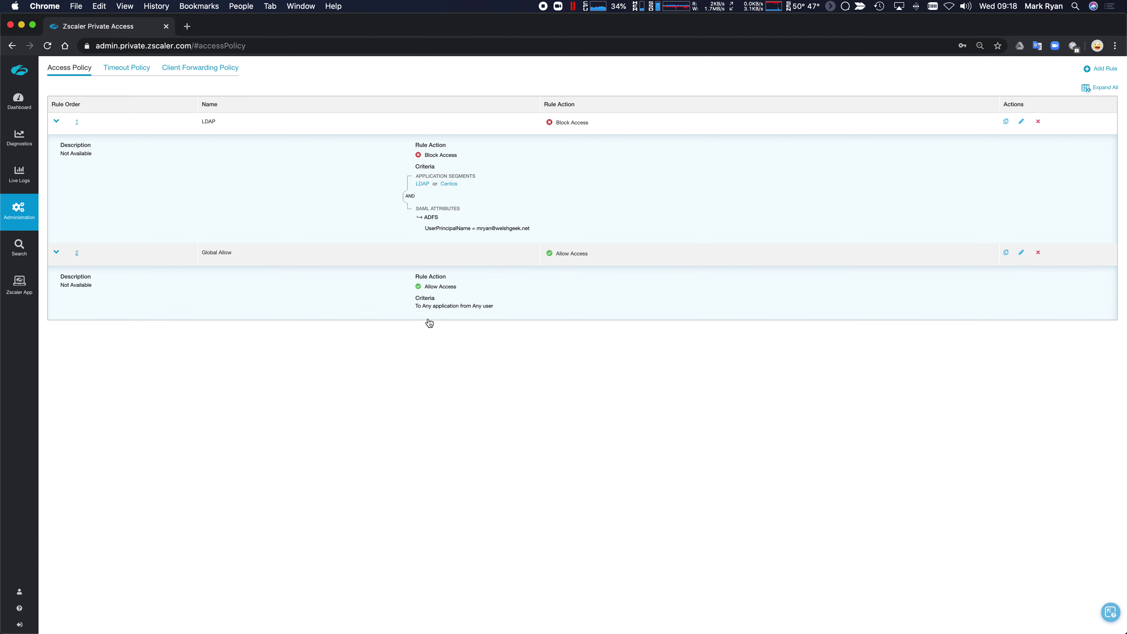
{"action": "left_click", "coordinate": [187, 70]}
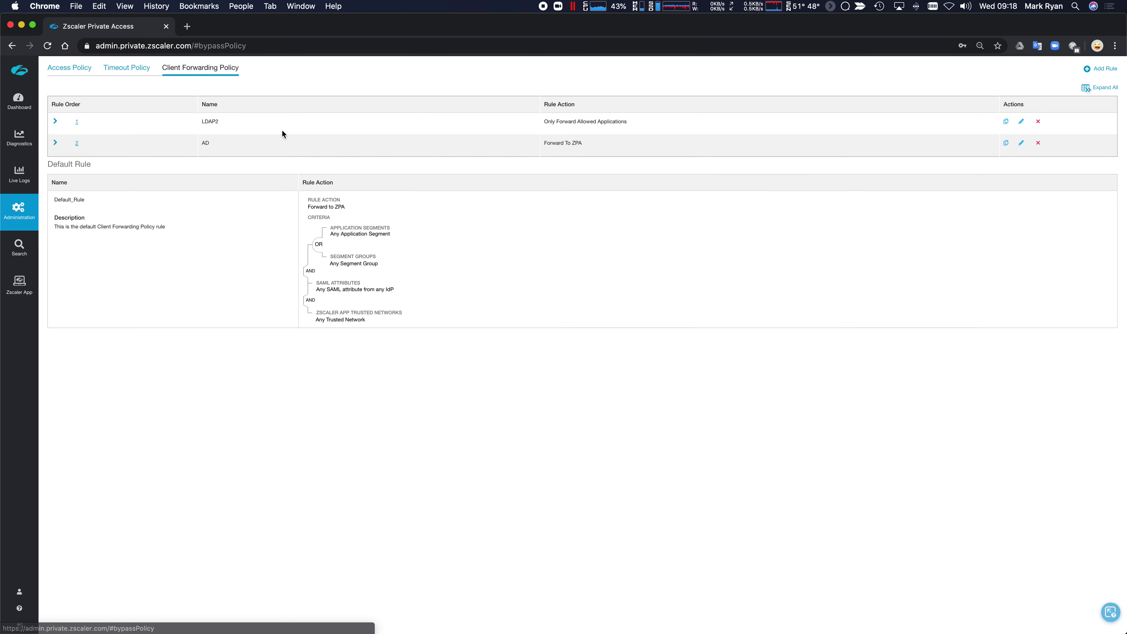
Step: Expand the LDAP2 and AD forwarding rules and review the Autodiscover segment's domains
{"action": "left_click", "coordinate": [55, 122]}
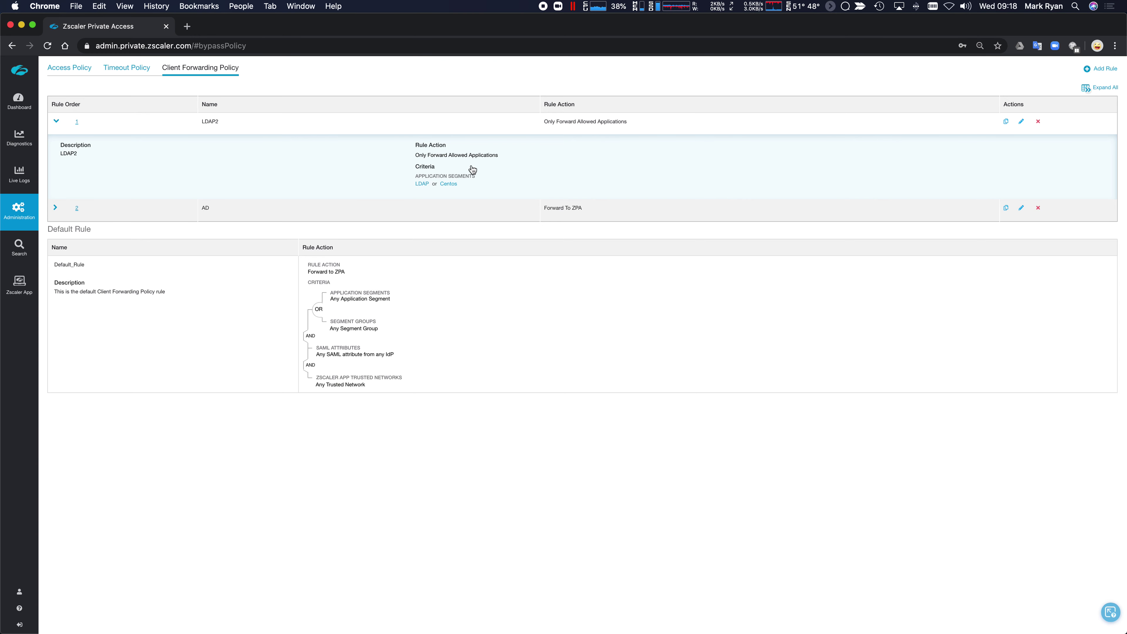
{"action": "left_click", "coordinate": [55, 209]}
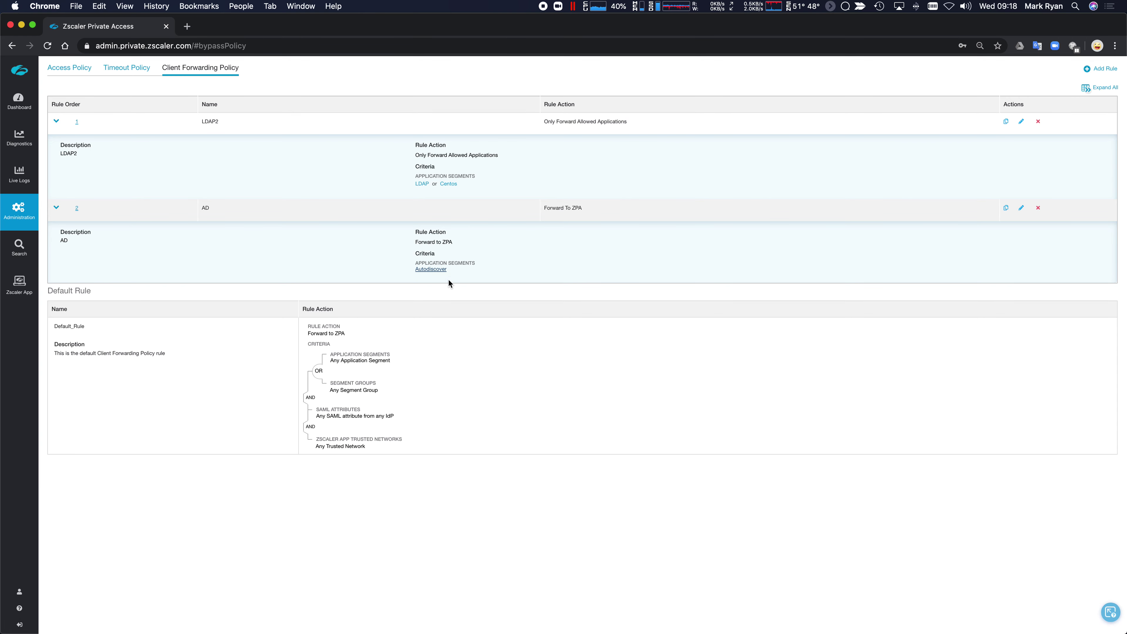
{"action": "left_click", "coordinate": [430, 269]}
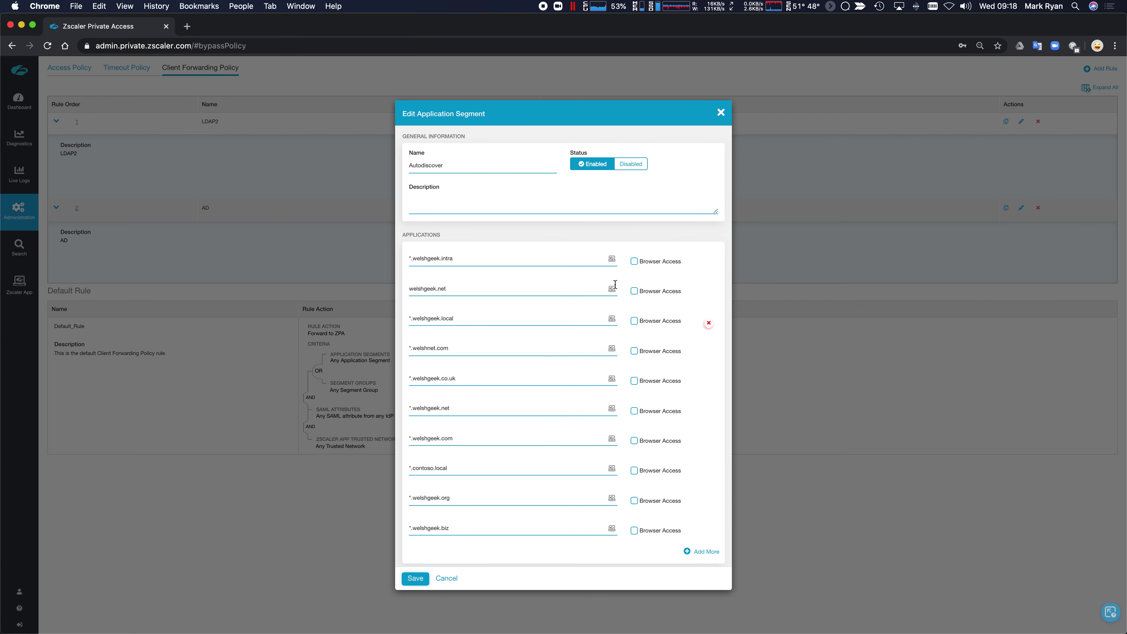
{"action": "left_click", "coordinate": [721, 114]}
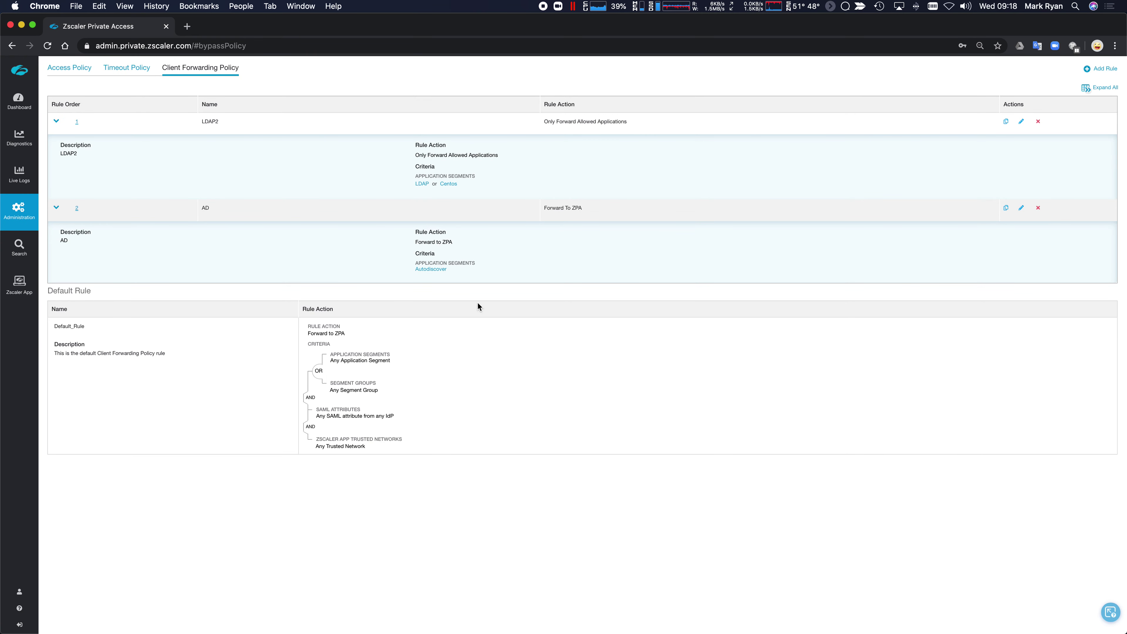
Step: On the Windows 10 VM, launch the Zscaler App from Windows search
{"action": "key", "text": "super+Tab"}
{"action": "key", "text": "super+Tab"}
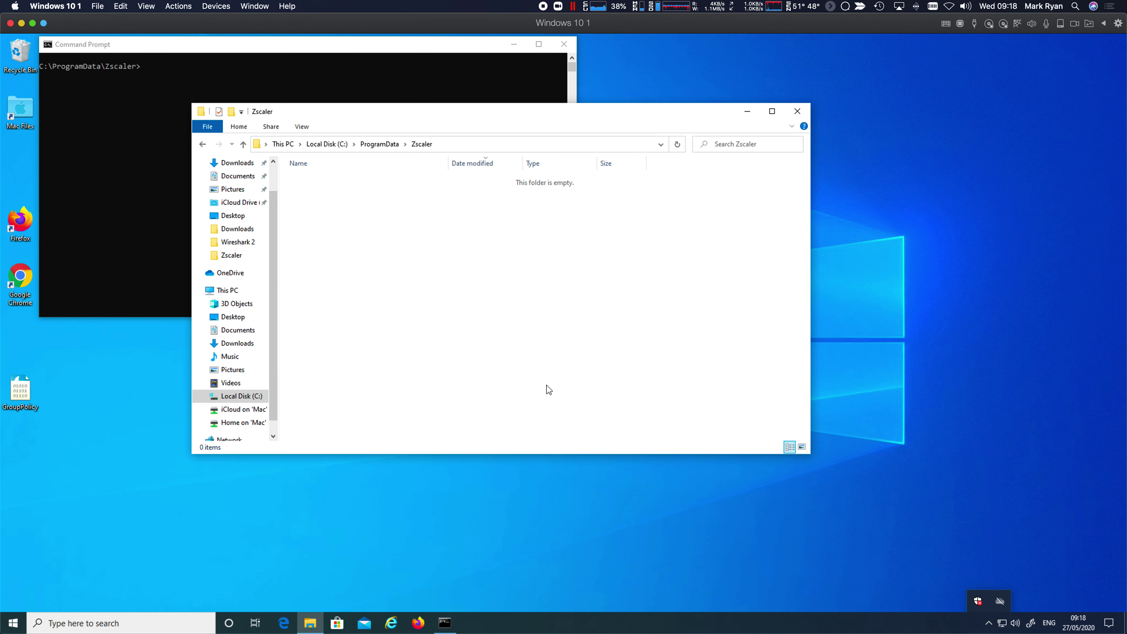
{"action": "left_click", "coordinate": [203, 612]}
{"action": "type", "text": "zscaler"}
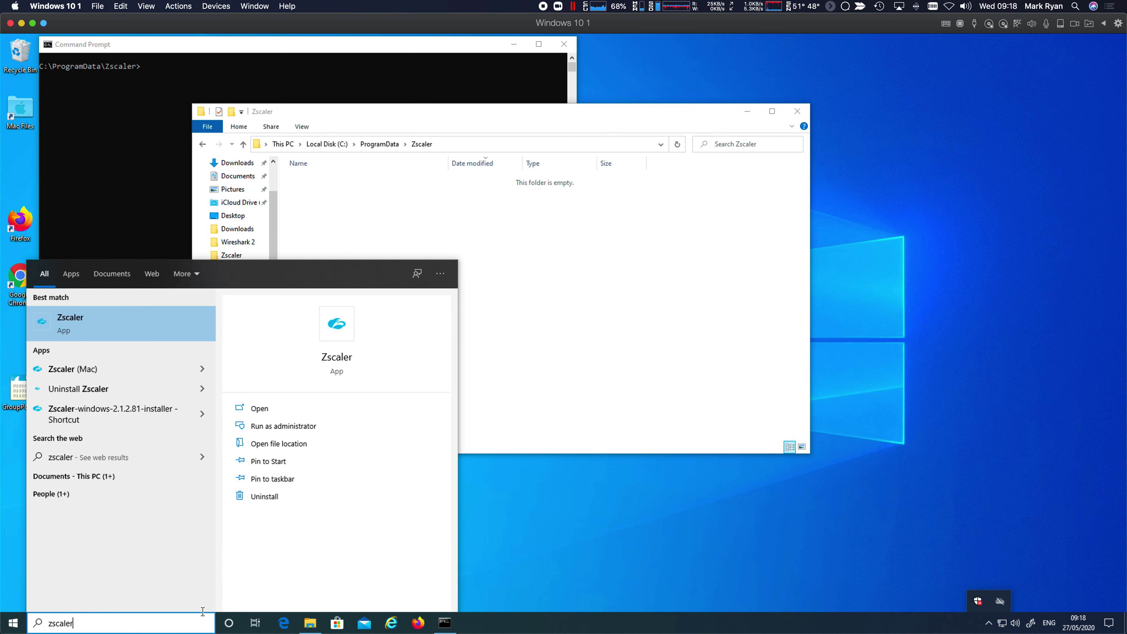
{"action": "key", "text": "Escape"}
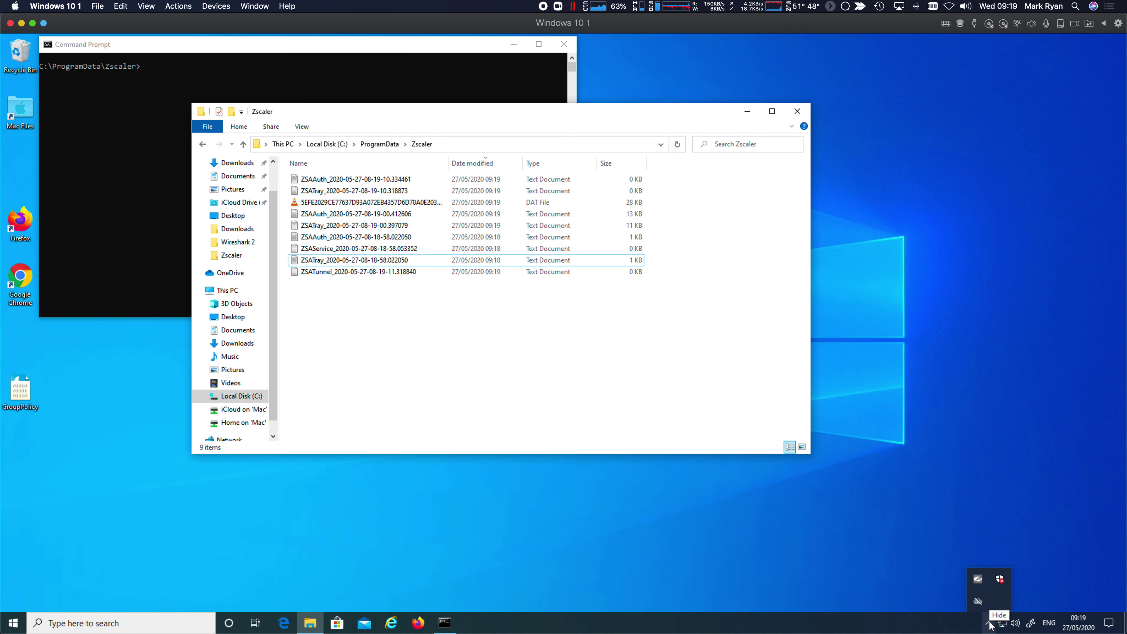
Step: Check the Internet Security and Private Access status in the Zscaler client window, then close it
{"action": "right_click", "coordinate": [978, 579]}
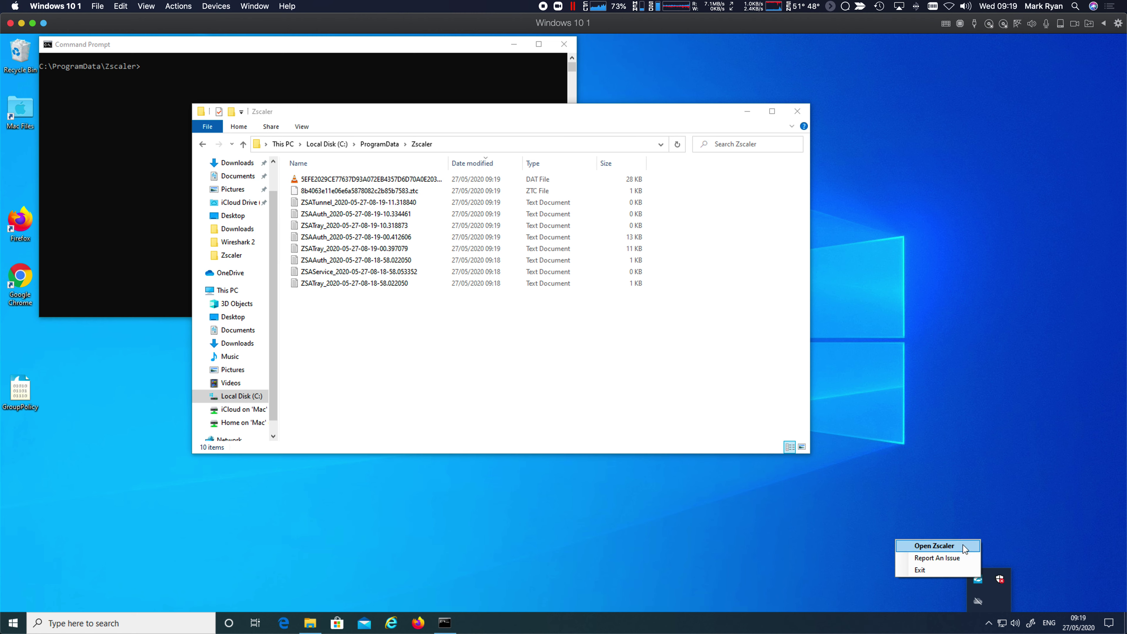
{"action": "left_click", "coordinate": [936, 545]}
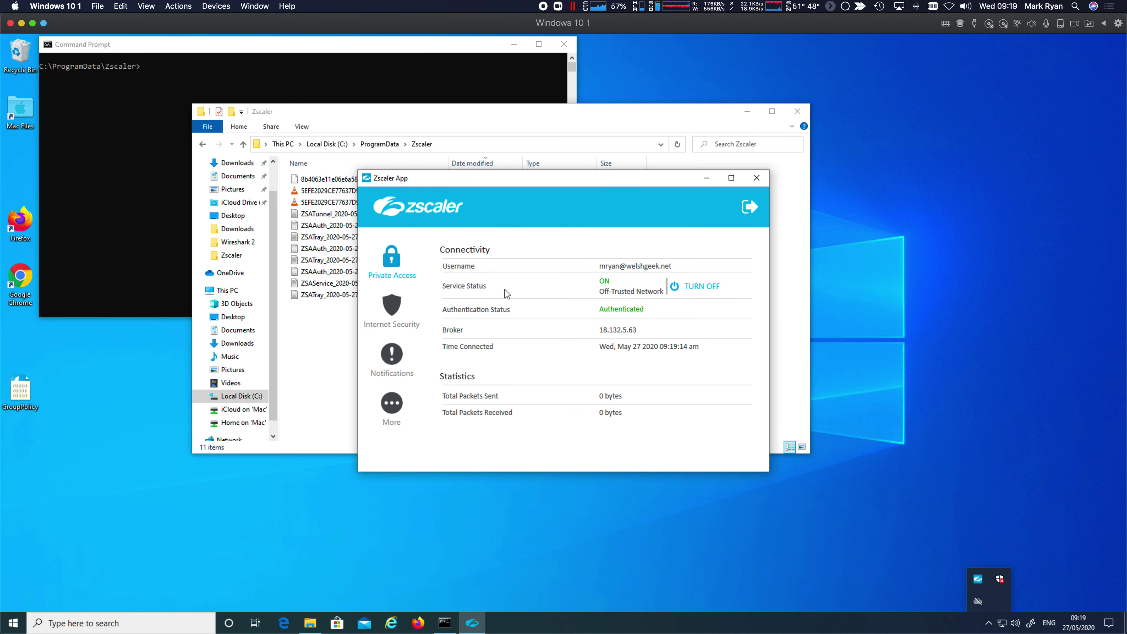
{"action": "left_click", "coordinate": [390, 307]}
{"action": "left_click", "coordinate": [395, 256]}
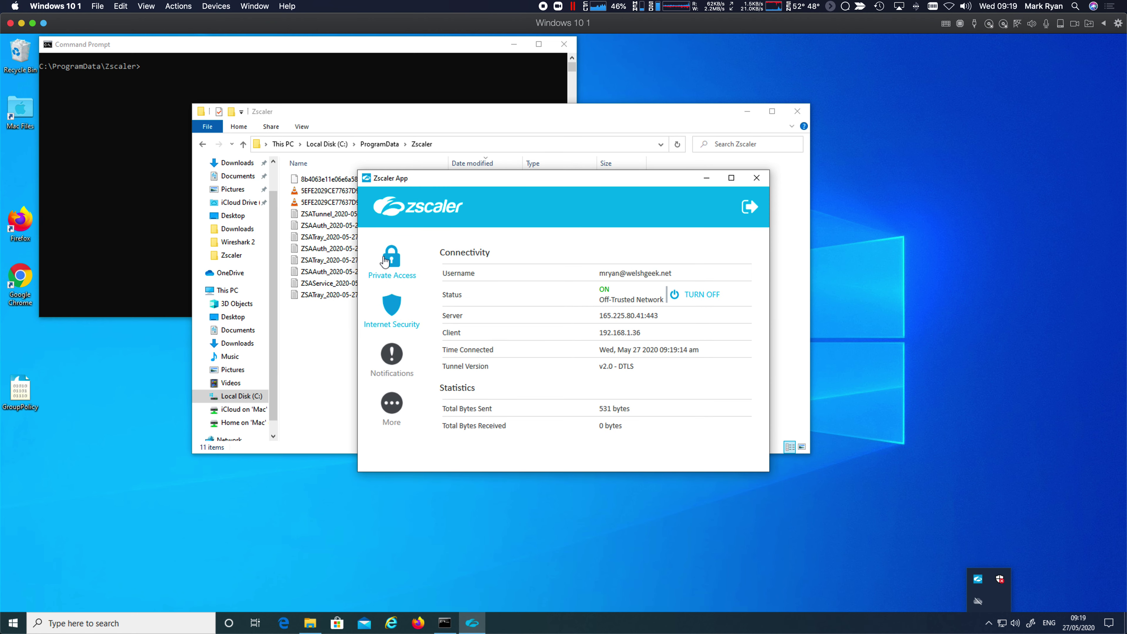
{"action": "left_click", "coordinate": [755, 178]}
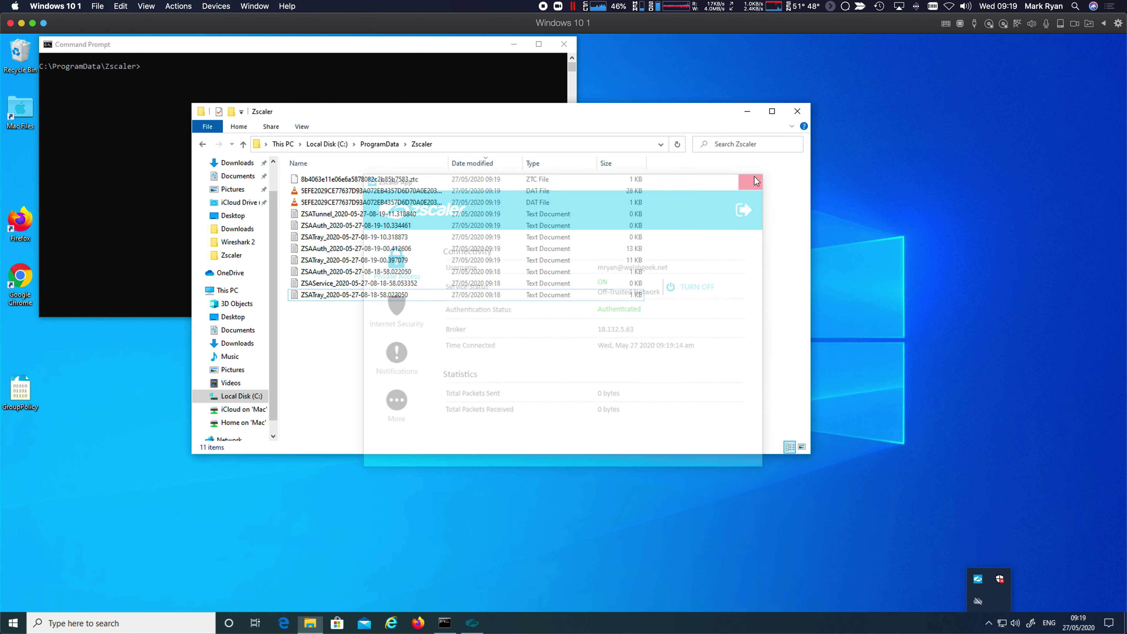
{"action": "left_click", "coordinate": [268, 48]}
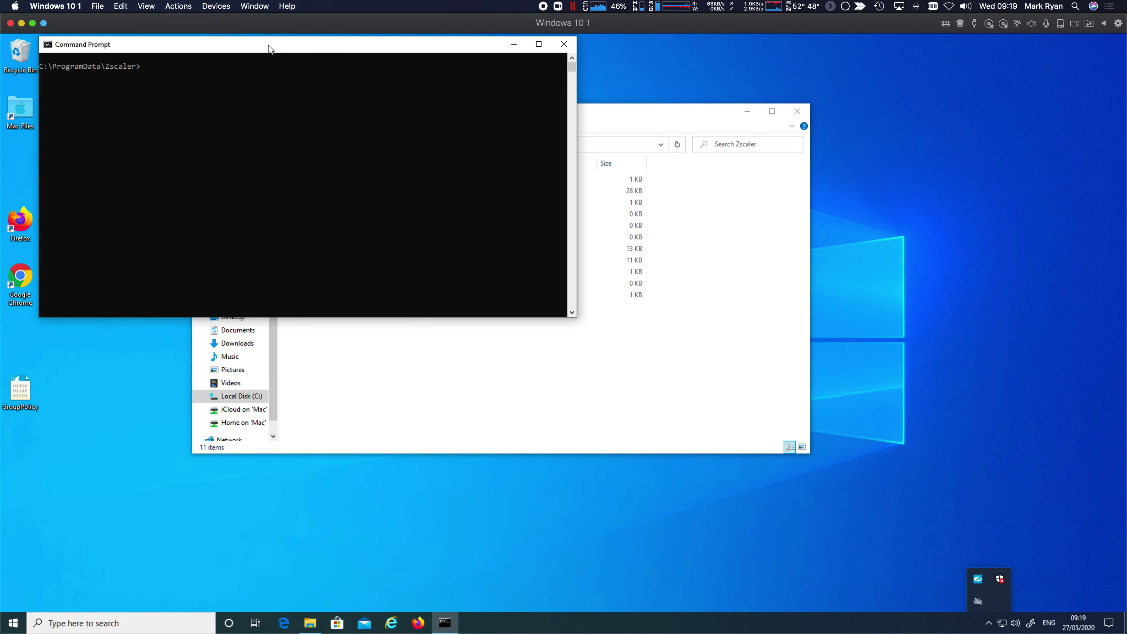
Step: Ping centos.welshgeek.net, stop the ping, then attempt ssh to centos.welshgeek.net
{"action": "type", "text": "ping centos.welshgeek.net"}
{"action": "key", "text": "Return"}
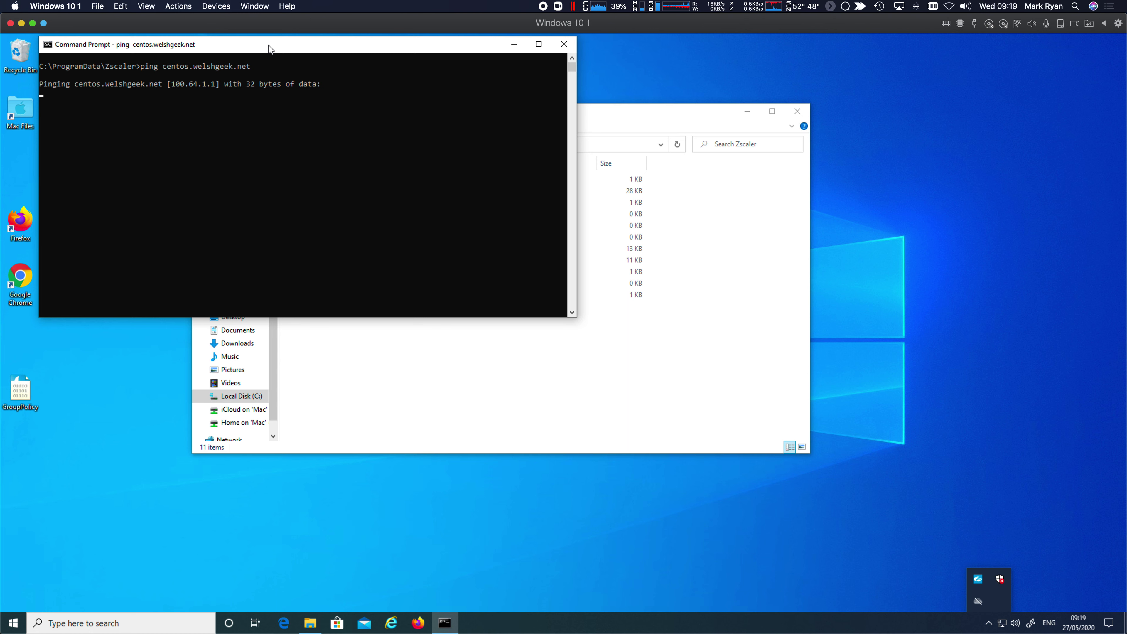
{"action": "key", "text": "ctrl+c"}
{"action": "type", "text": "ss"}
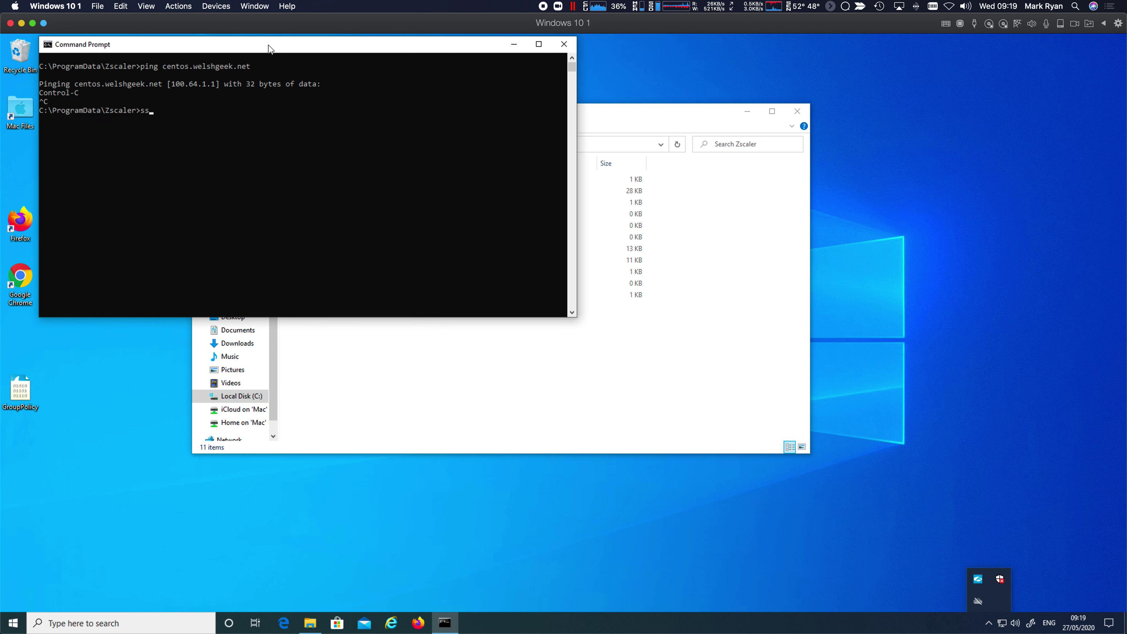
{"action": "type", "text": "h centos.welshgeek.ne"}
{"action": "type", "text": "t"}
{"action": "key", "text": "Return"}
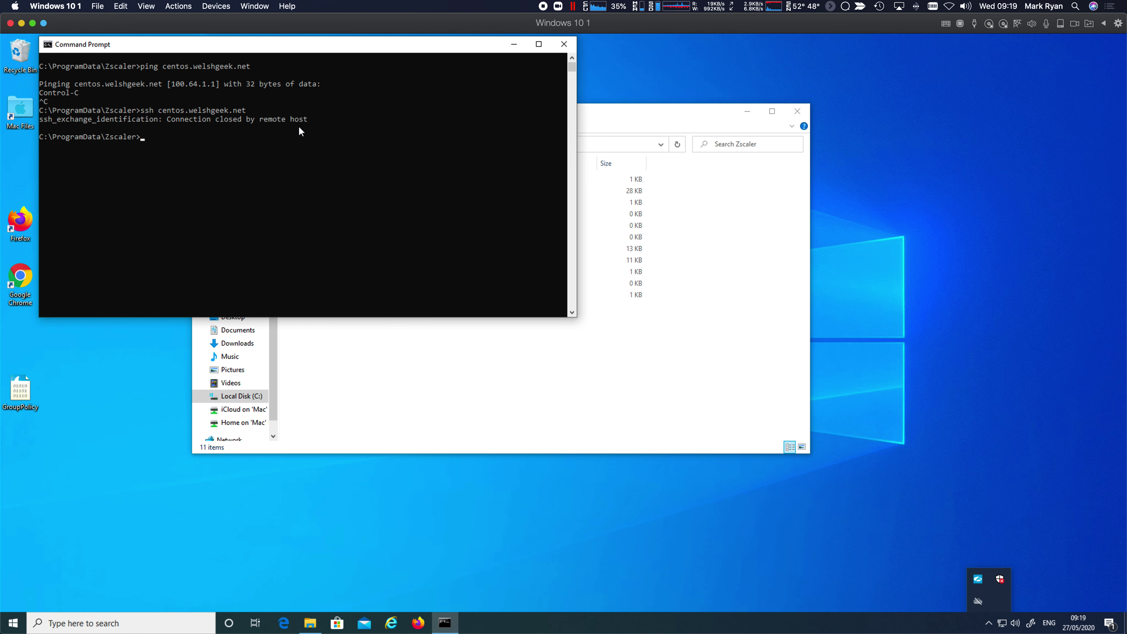
Step: Run an nslookup SRV query for _ldap._tcp.welshgeek.net
{"action": "type", "text": "nslookup"}
{"action": "key", "text": "Return"}
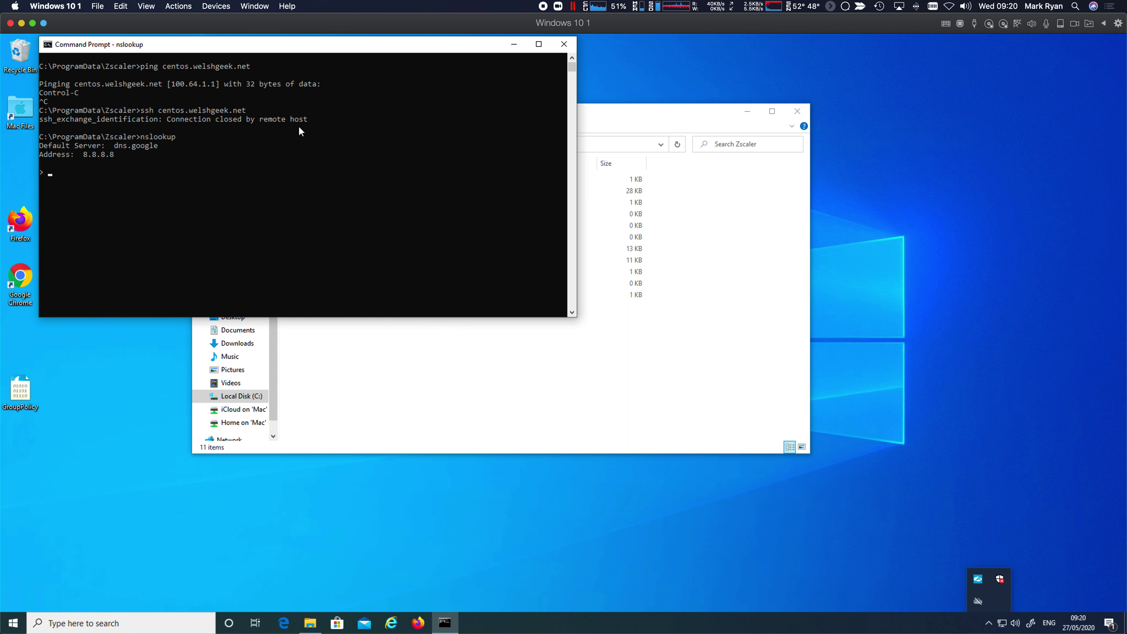
{"action": "type", "text": "set type=srvp"}
{"action": "key", "text": "BackSpace"}
{"action": "key", "text": "BackSpace"}
{"action": "type", "text": "dpa."}
{"action": "type", "text": "."}
{"action": "type", "text": "_tcp.welshgeek.net"}
{"action": "key", "text": "Return"}
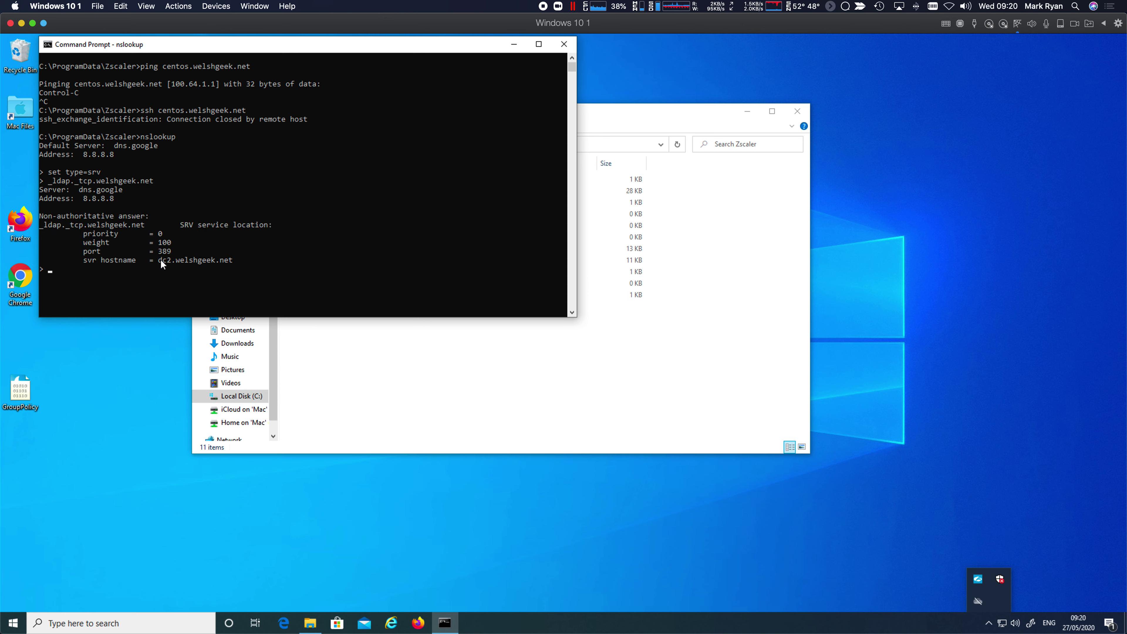
Step: Highlight the returned dc2.welshgeek.net hostname and exit nslookup
{"action": "left_click_drag", "start_coordinate": [159, 260], "coordinate": [237, 261]}
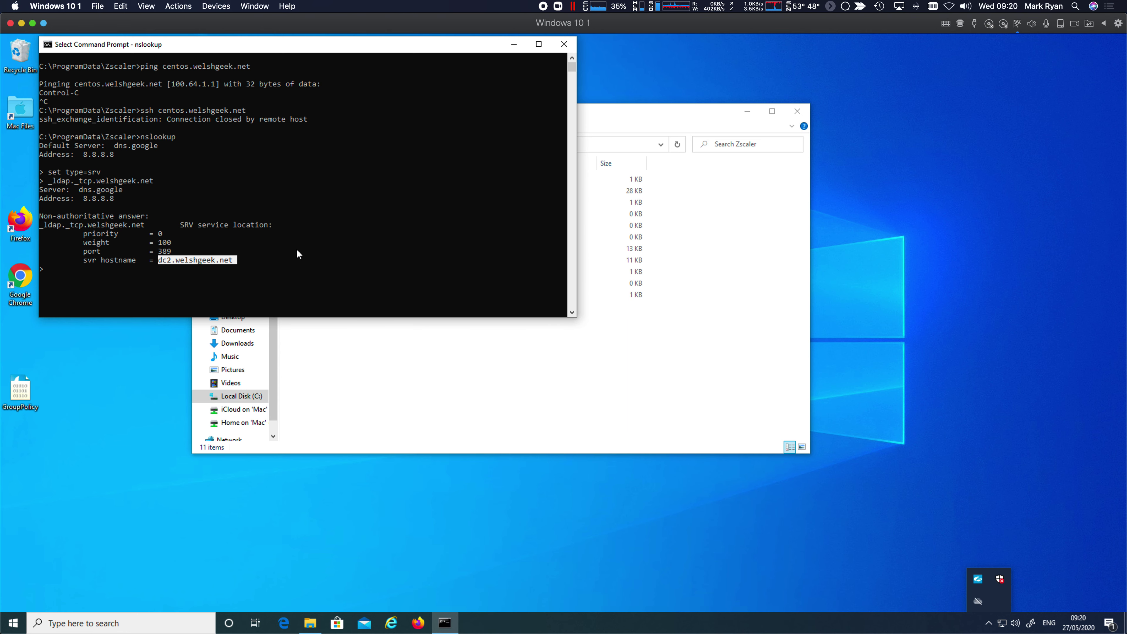
{"action": "key", "text": "ctrl+c"}
{"action": "type", "text": "exit"}
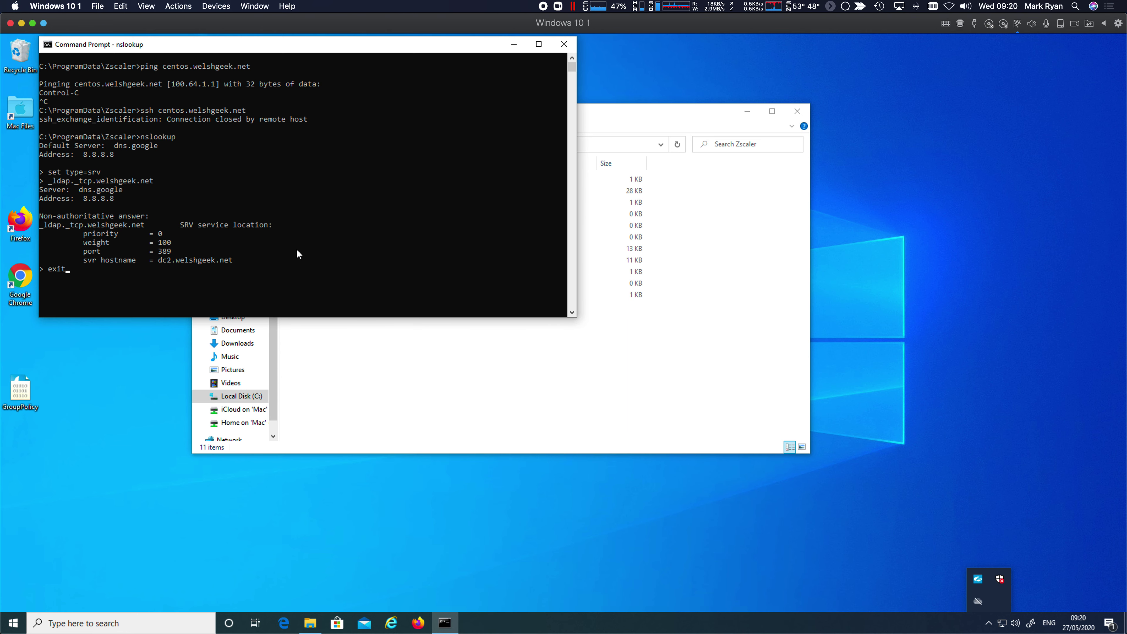
{"action": "key", "text": "Return"}
{"action": "left_click", "coordinate": [361, 357]}
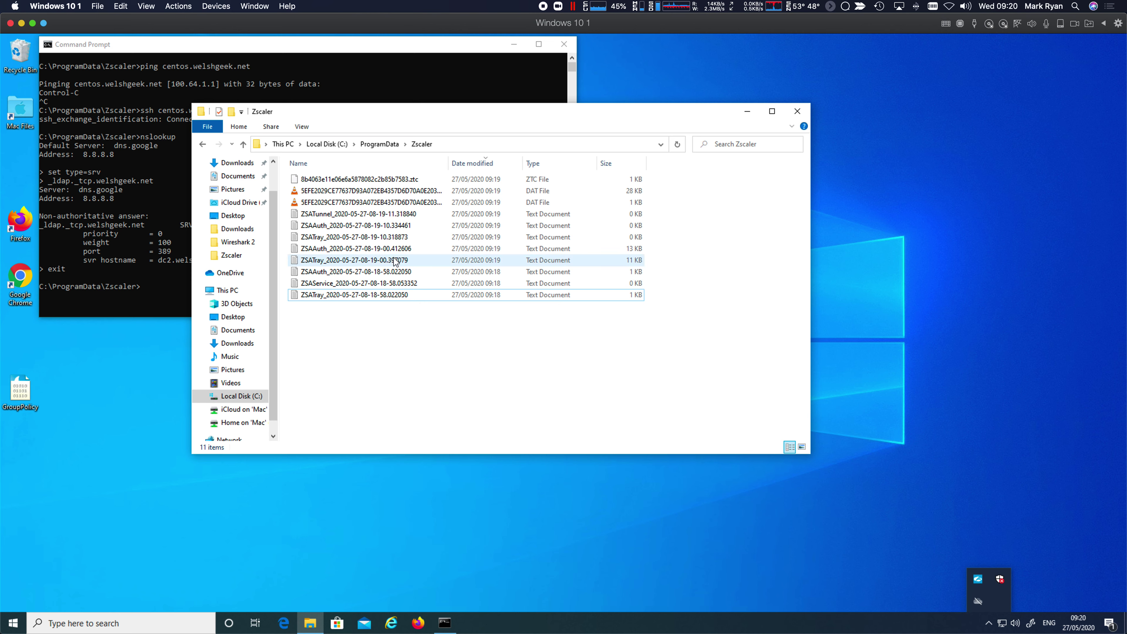
Step: Run findstr for zpn_client_app on the newest ZSATunnel log file
{"action": "left_click", "coordinate": [331, 216]}
{"action": "left_click", "coordinate": [330, 213]}
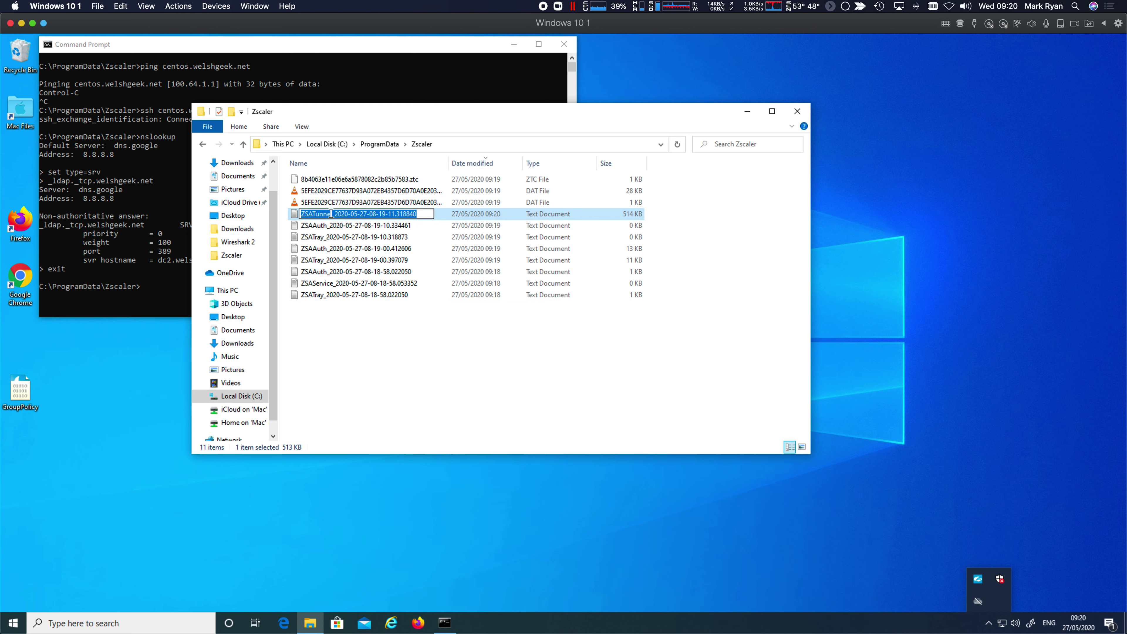
{"action": "left_click", "coordinate": [96, 180]}
{"action": "key", "text": "Up"}
{"action": "key", "text": "Up"}
{"action": "key", "text": "Up"}
{"action": "key", "text": "Up"}
{"action": "key", "text": "Up"}
{"action": "key", "text": "Up"}
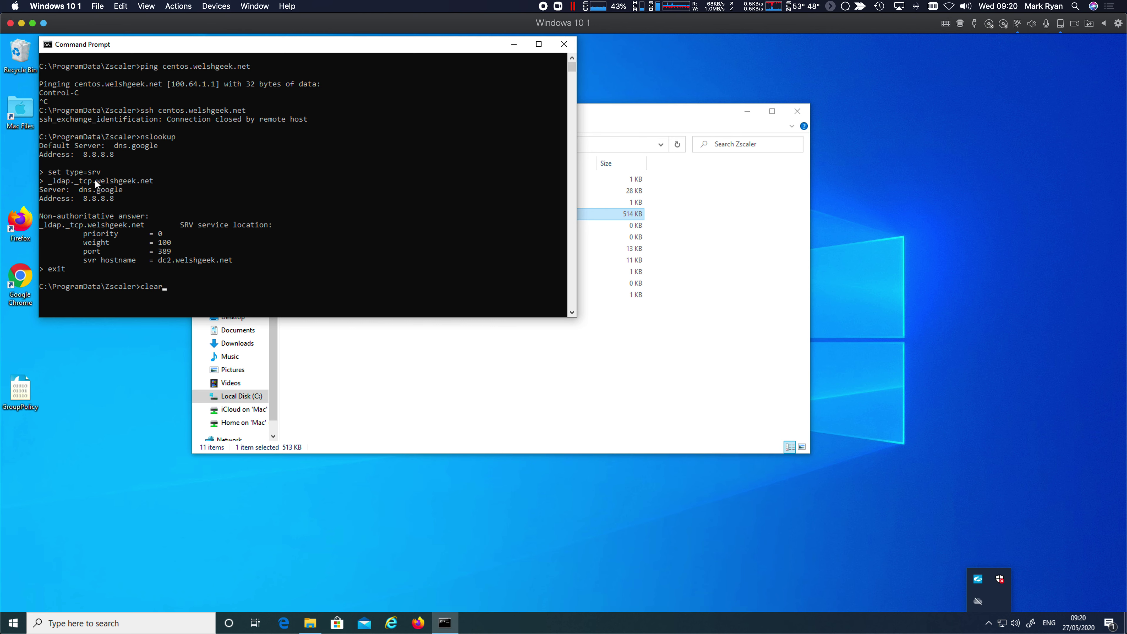
{"action": "key", "text": "Up"}
{"action": "key", "text": "BackSpace"}
{"action": "key", "text": "BackSpace"}
{"action": "key", "text": "BackSpace"}
{"action": "key", "text": "BackSpace"}
{"action": "key", "text": "BackSpace"}
{"action": "key", "text": "BackSpace"}
{"action": "key", "text": "BackSpace"}
{"action": "key", "text": "BackSpace"}
{"action": "key", "text": "BackSpace"}
{"action": "key", "text": "BackSpace"}
{"action": "key", "text": "BackSpace"}
{"action": "key", "text": "BackSpace"}
{"action": "key", "text": "BackSpace"}
{"action": "key", "text": "BackSpace"}
{"action": "key", "text": "BackSpace"}
{"action": "key", "text": "BackSpace"}
{"action": "key", "text": "BackSpace"}
{"action": "key", "text": "BackSpace"}
{"action": "key", "text": "BackSpace"}
{"action": "key", "text": "BackSpace"}
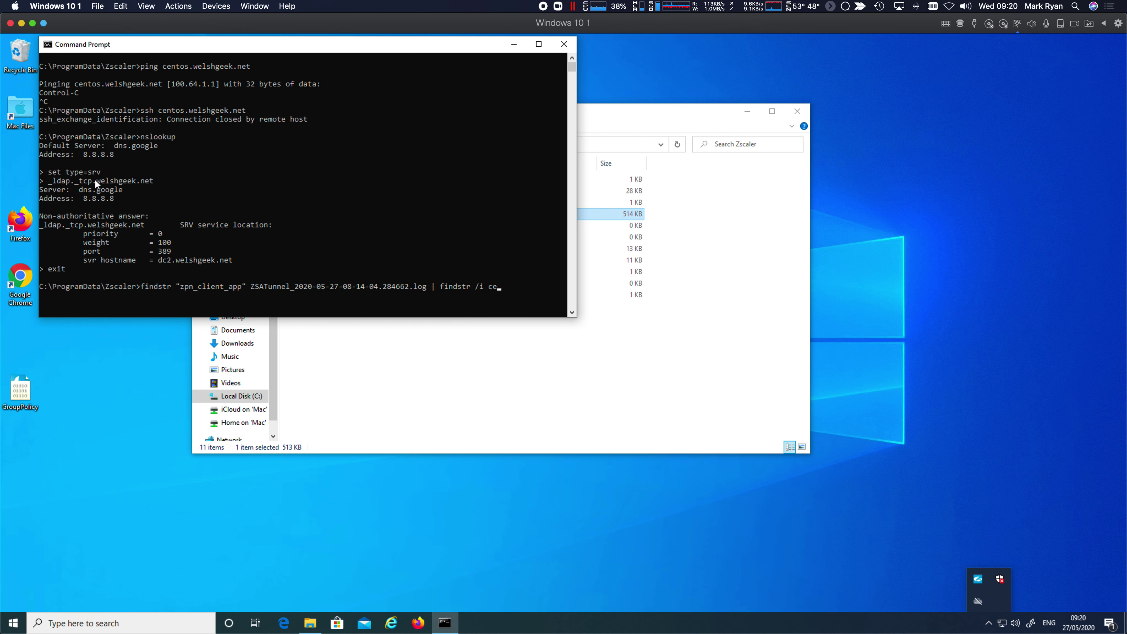
{"action": "key", "text": "BackSpace"}
{"action": "key", "text": "BackSpace"}
{"action": "key", "text": "BackSpace"}
{"action": "key", "text": "BackSpace"}
{"action": "key", "text": "BackSpace"}
{"action": "key", "text": "BackSpace"}
{"action": "key", "text": "BackSpace"}
{"action": "key", "text": "BackSpace"}
{"action": "key", "text": "BackSpace"}
{"action": "key", "text": "BackSpace"}
{"action": "key", "text": "BackSpace"}
{"action": "key", "text": "BackSpace"}
{"action": "key", "text": "BackSpace"}
{"action": "key", "text": "BackSpace"}
{"action": "key", "text": "BackSpace"}
{"action": "key", "text": "BackSpace"}
{"action": "key", "text": "BackSpace"}
{"action": "key", "text": "Tab"}
{"action": "key", "text": "Return"}
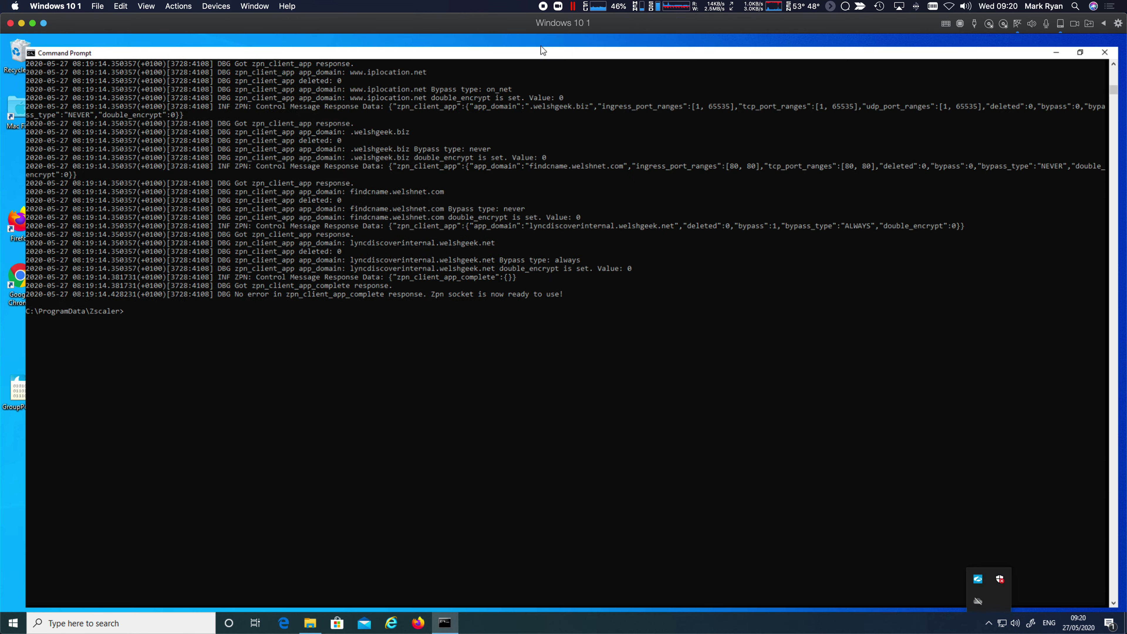
Step: Maximize the console and scroll through the results, marking the .welshgeek.co.uk domain entries
{"action": "key", "text": "super+Up"}
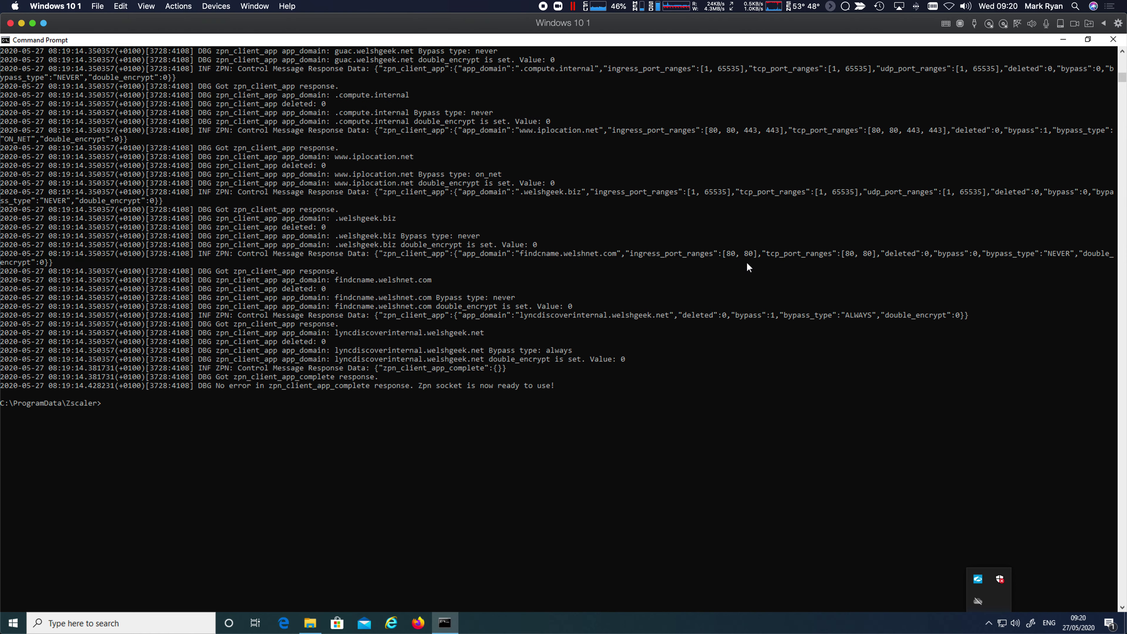
{"action": "scroll", "coordinate": [747, 263], "scroll_direction": "up", "scroll_amount": 15}
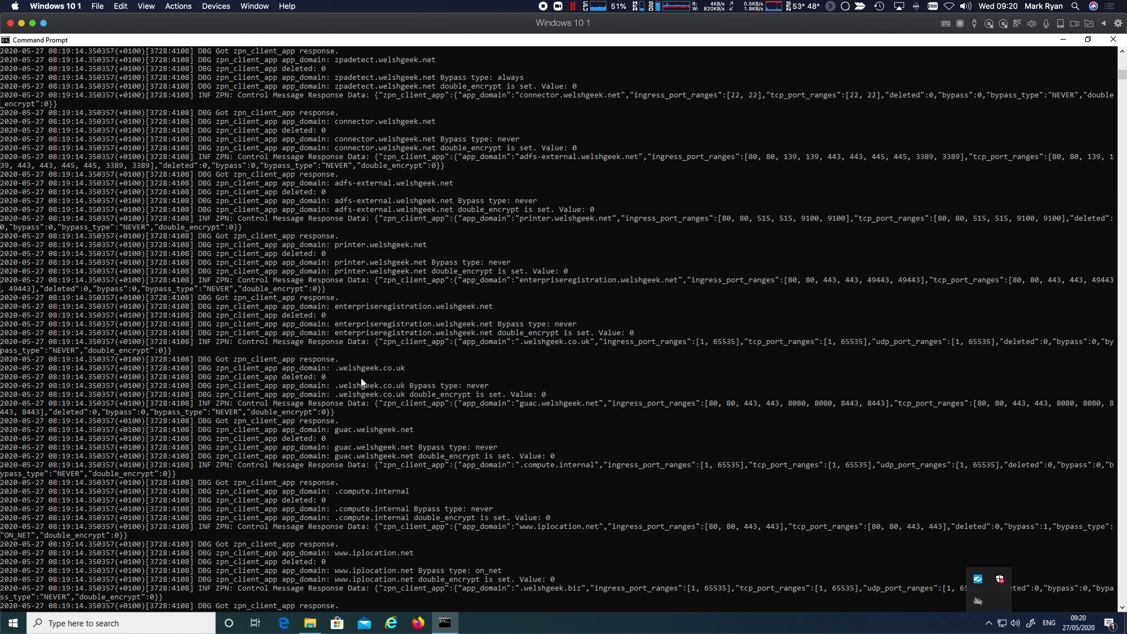
{"action": "left_click_drag", "start_coordinate": [336, 368], "coordinate": [417, 370]}
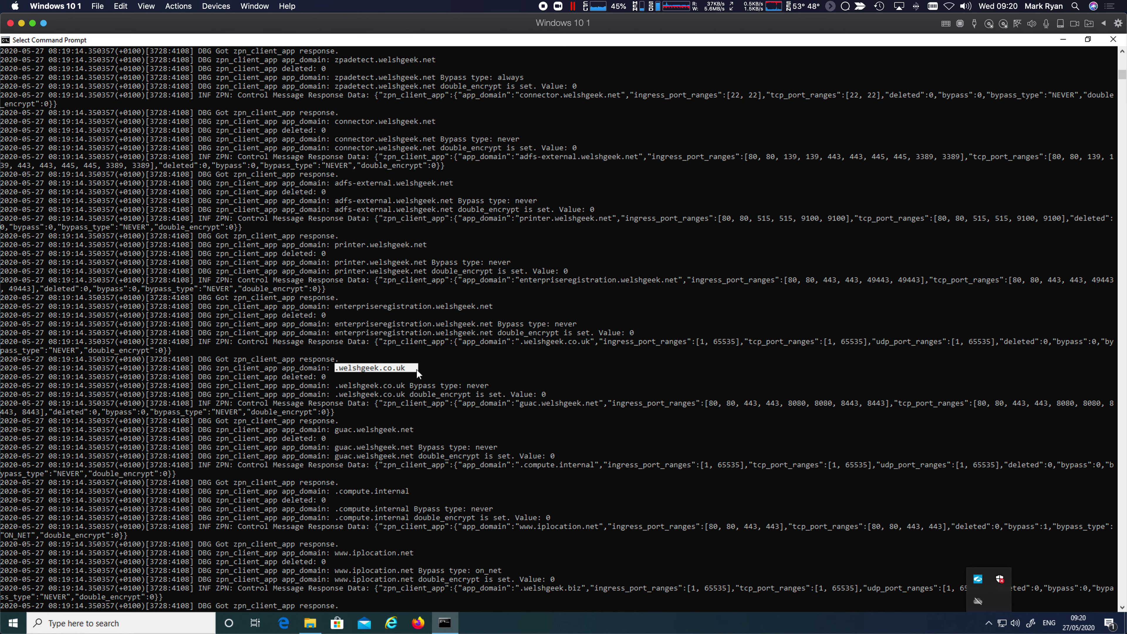
{"action": "scroll", "coordinate": [362, 437], "scroll_direction": "up", "scroll_amount": 1}
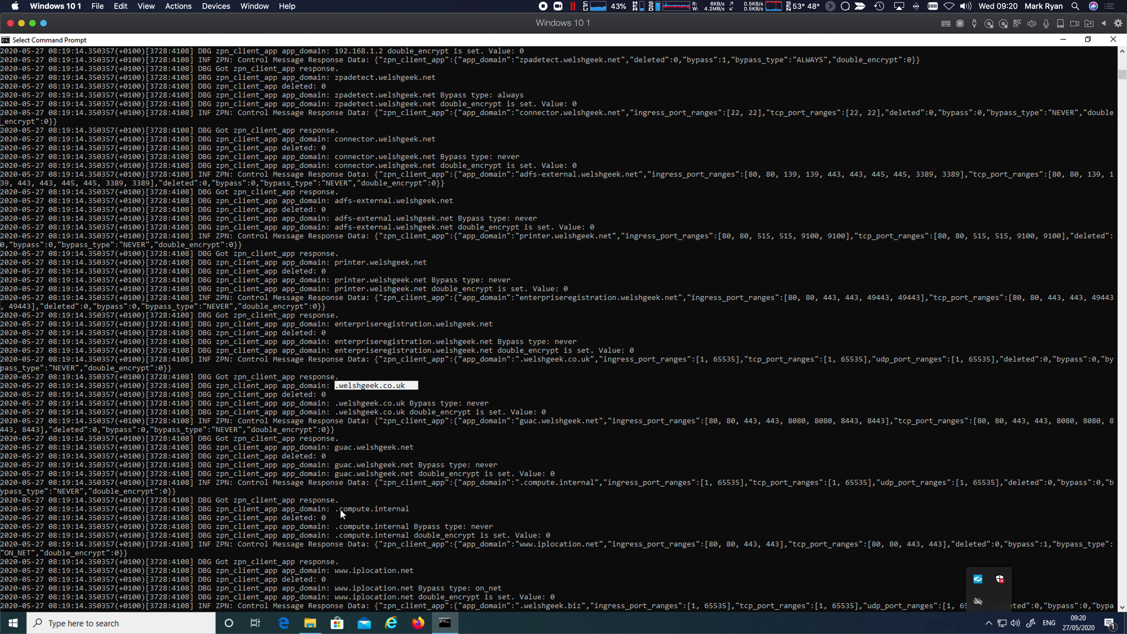
{"action": "left_click_drag", "start_coordinate": [340, 509], "coordinate": [422, 508]}
{"action": "scroll", "coordinate": [392, 231], "scroll_direction": "up", "scroll_amount": 10}
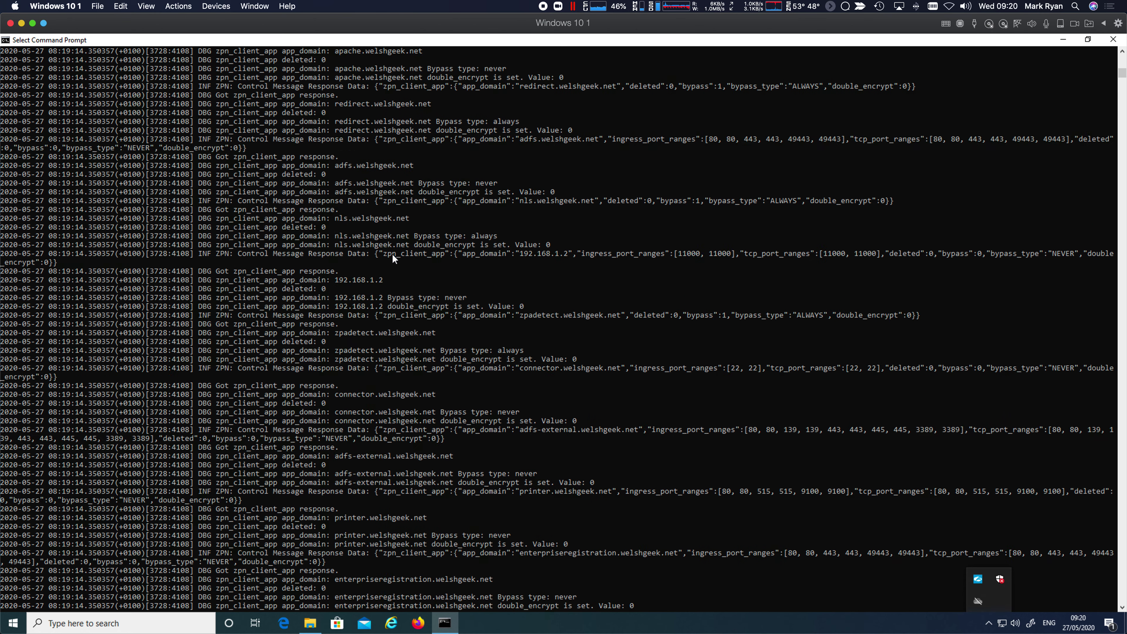
{"action": "scroll", "coordinate": [391, 253], "scroll_direction": "up", "scroll_amount": 6}
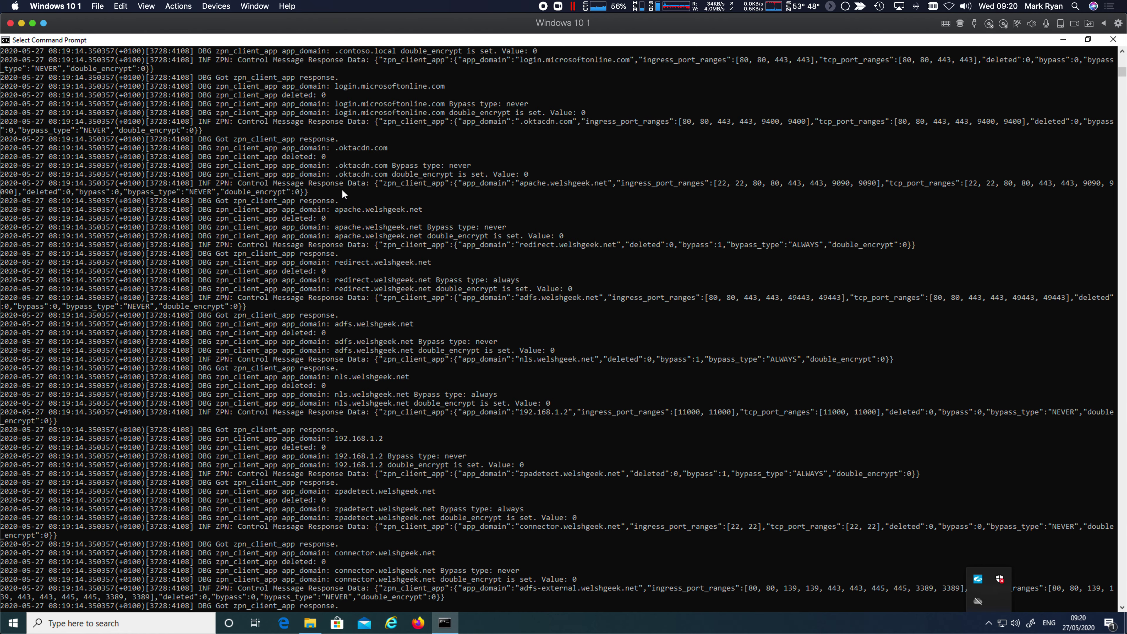
{"action": "key", "text": "Up"}
{"action": "key", "text": "Up"}
Step: Pipe the zpn_client_app search through findstr welshgeek.net and review the filtered entries
{"action": "key", "text": "Down"}
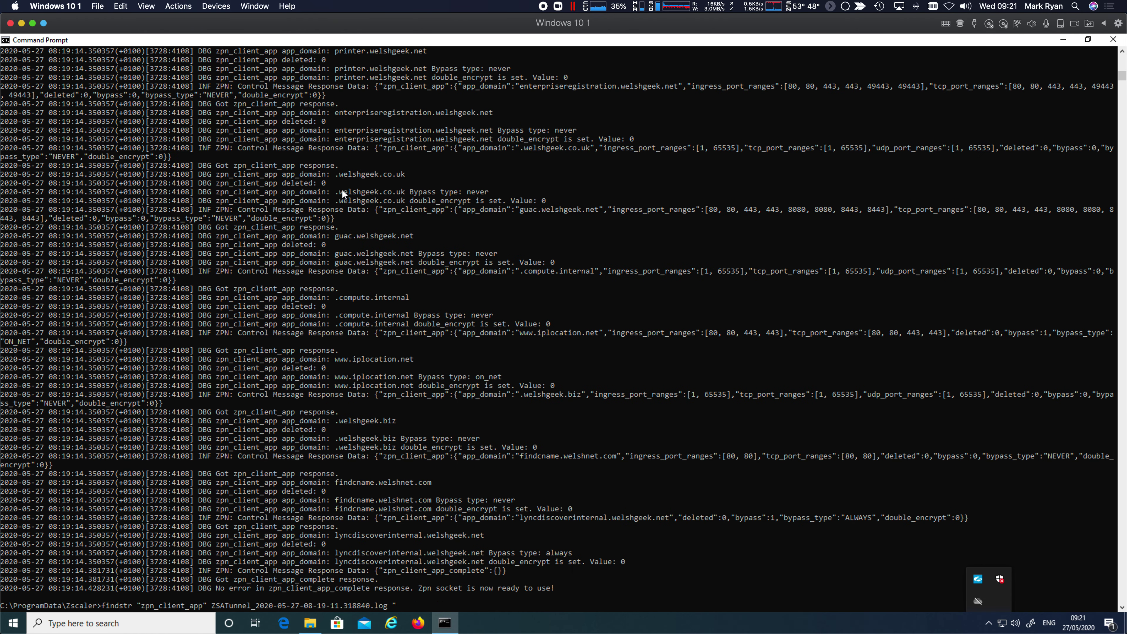
{"action": "type", "text": "find"}
{"action": "type", "text": "str welshgeek.net"}
{"action": "key", "text": "Return"}
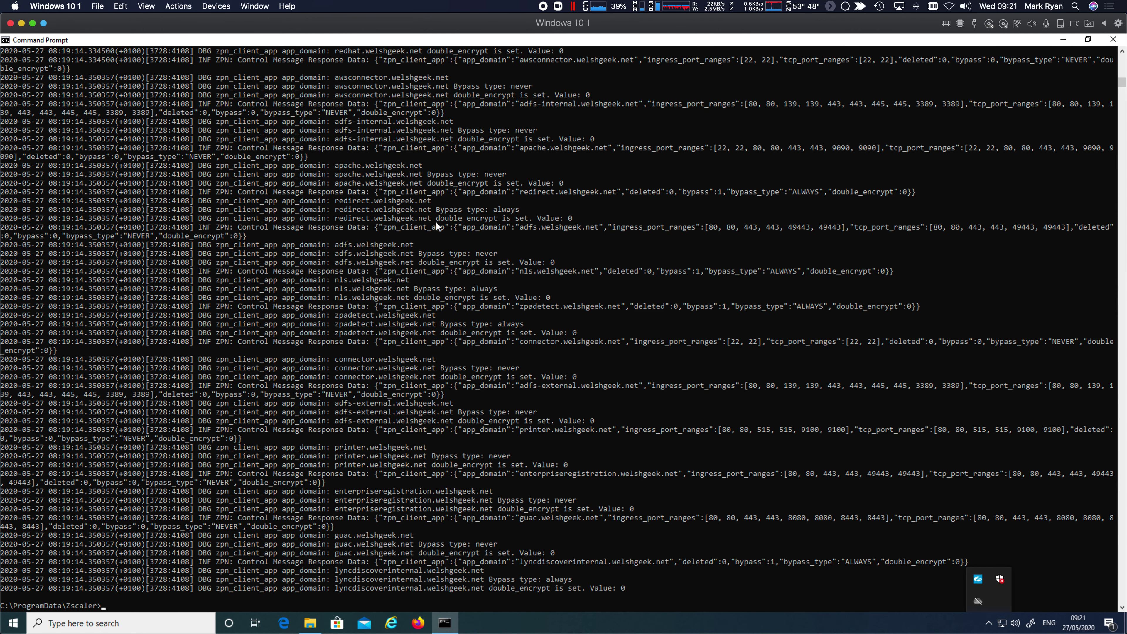
{"action": "scroll", "coordinate": [435, 231], "scroll_direction": "up", "scroll_amount": 6}
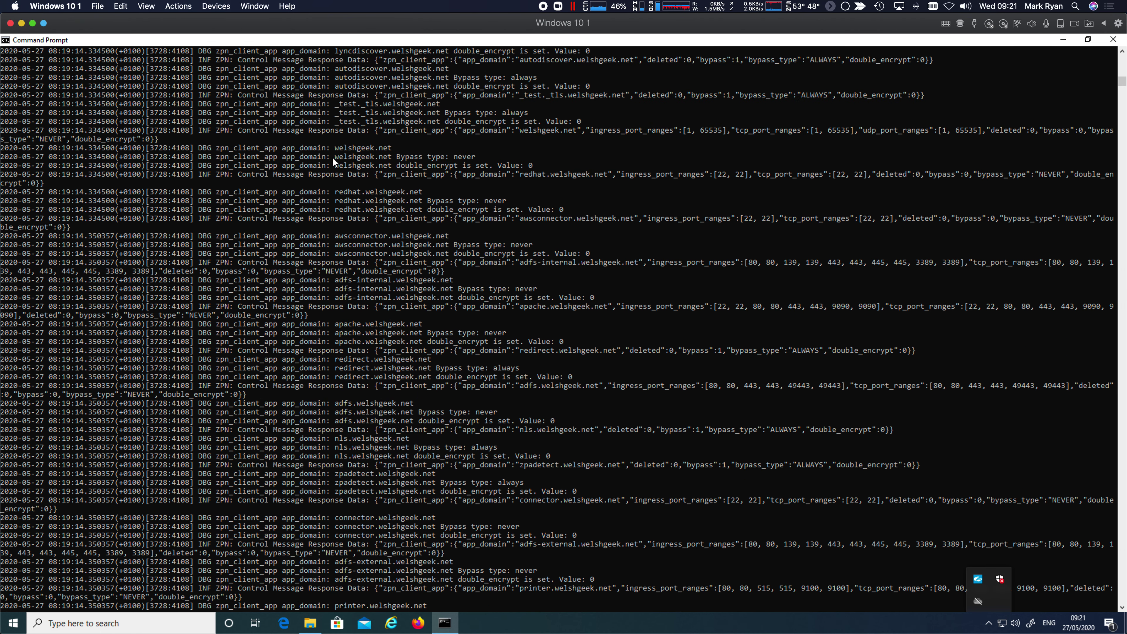
{"action": "left_click_drag", "start_coordinate": [336, 147], "coordinate": [410, 150]}
{"action": "scroll", "coordinate": [425, 232], "scroll_direction": "up", "scroll_amount": 3}
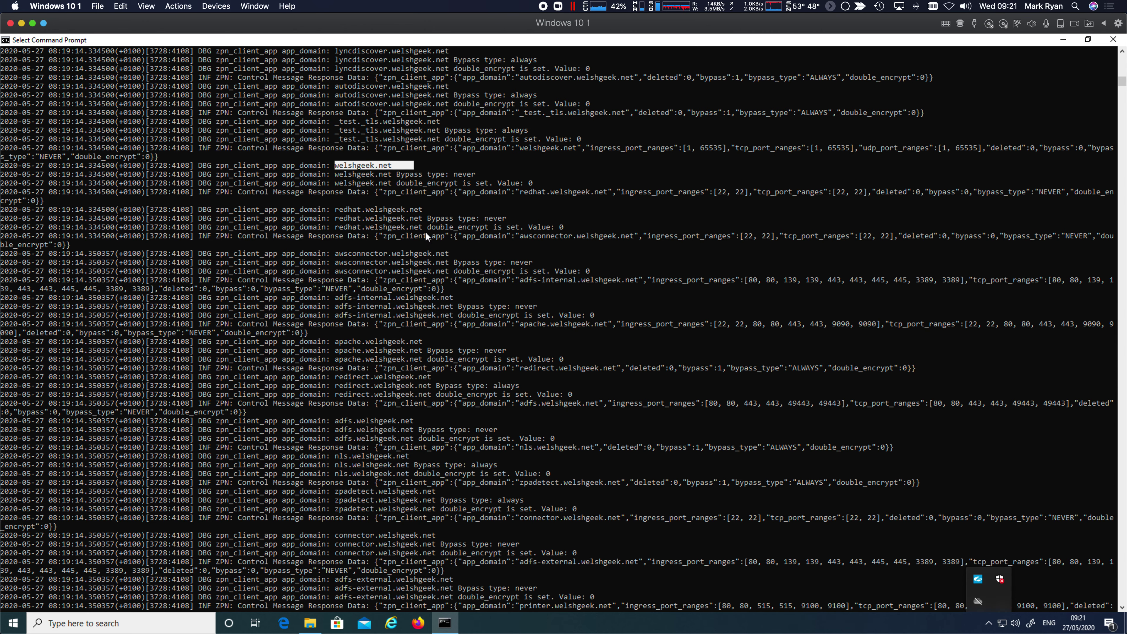
{"action": "scroll", "coordinate": [423, 234], "scroll_direction": "down", "scroll_amount": 15}
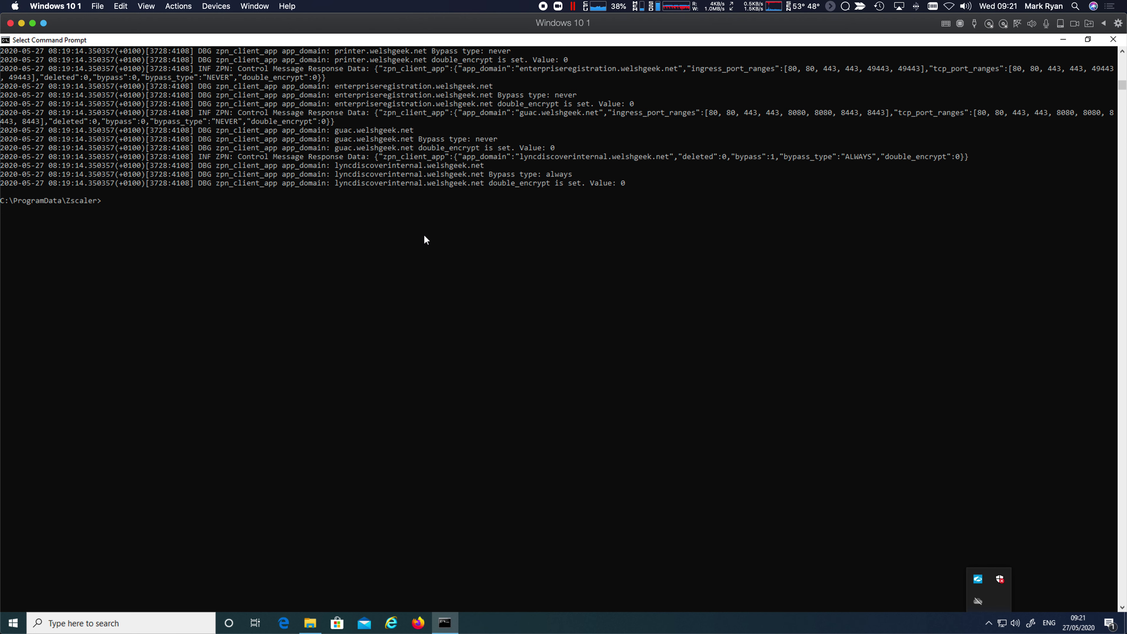
Step: Rerun the ZSATunnel log search filtered on centos
{"action": "key", "text": "Up"}
{"action": "key", "text": "BackSpace"}
{"action": "key", "text": "BackSpace"}
{"action": "key", "text": "BackSpace"}
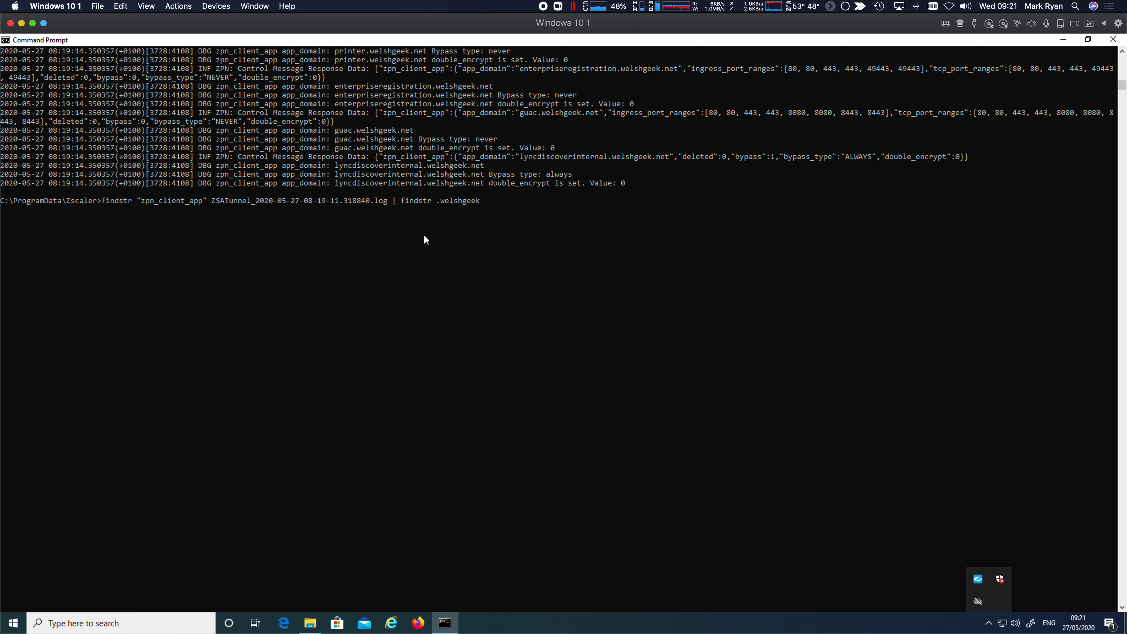
{"action": "key", "text": "BackSpace"}
{"action": "key", "text": "BackSpace"}
{"action": "key", "text": "BackSpace"}
{"action": "key", "text": "BackSpace"}
{"action": "key", "text": "BackSpace"}
{"action": "type", "text": "os"}
{"action": "key", "text": "Return"}
Step: Rerun the log search filtered on ldap, finding no entries
{"action": "key", "text": "Up"}
{"action": "key", "text": "BackSpace"}
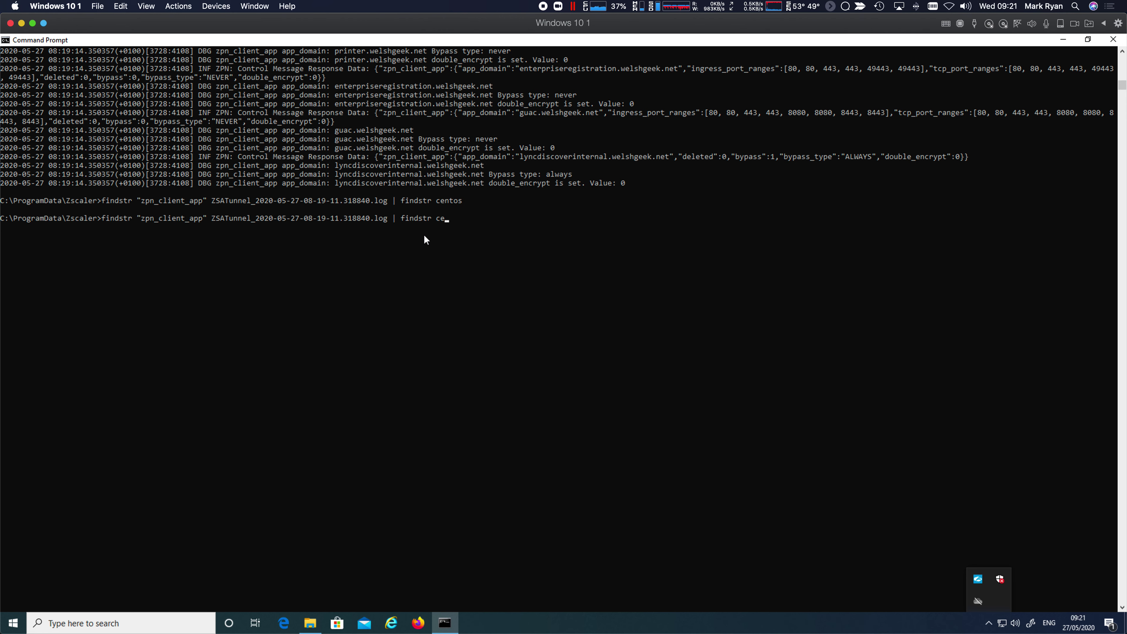
{"action": "type", "text": "ldap"}
{"action": "key", "text": "Return"}
{"action": "key", "text": "super+Tab"}
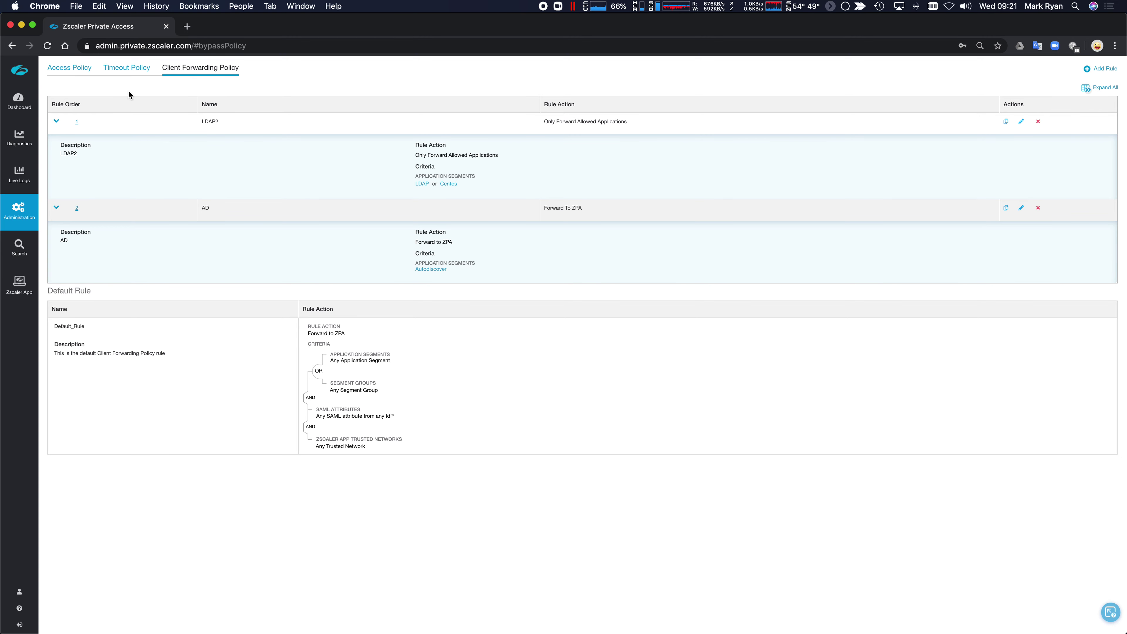
Step: Open User Activity diagnostics and expand the 09:19:41 LDAP entry for centos.welshgeek.net:22
{"action": "left_click", "coordinate": [19, 138]}
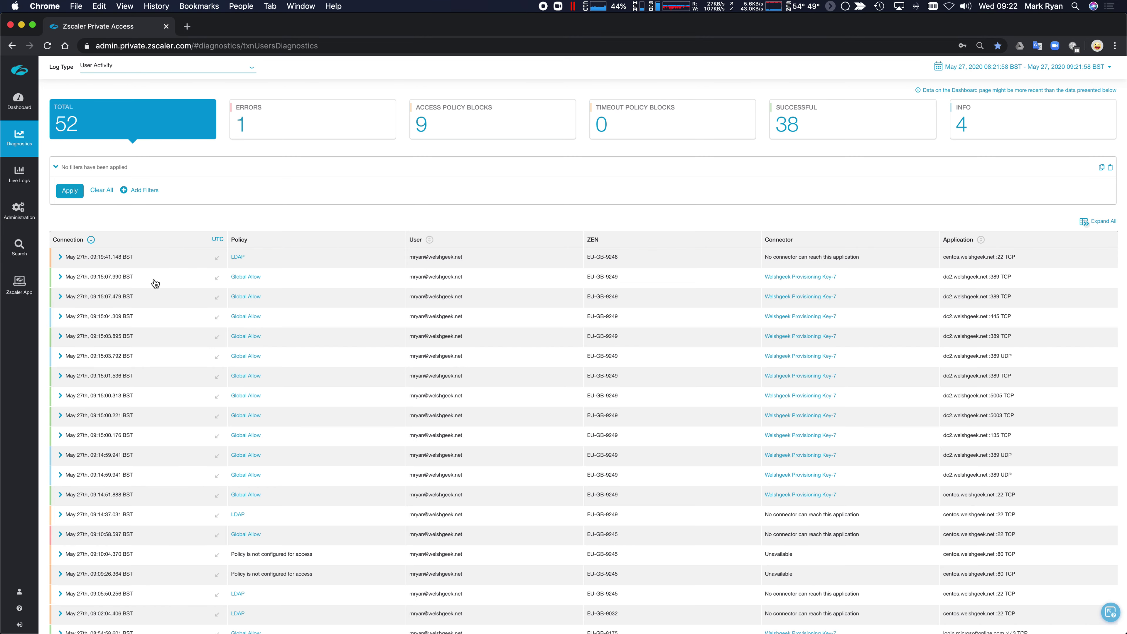
{"action": "left_click", "coordinate": [61, 258]}
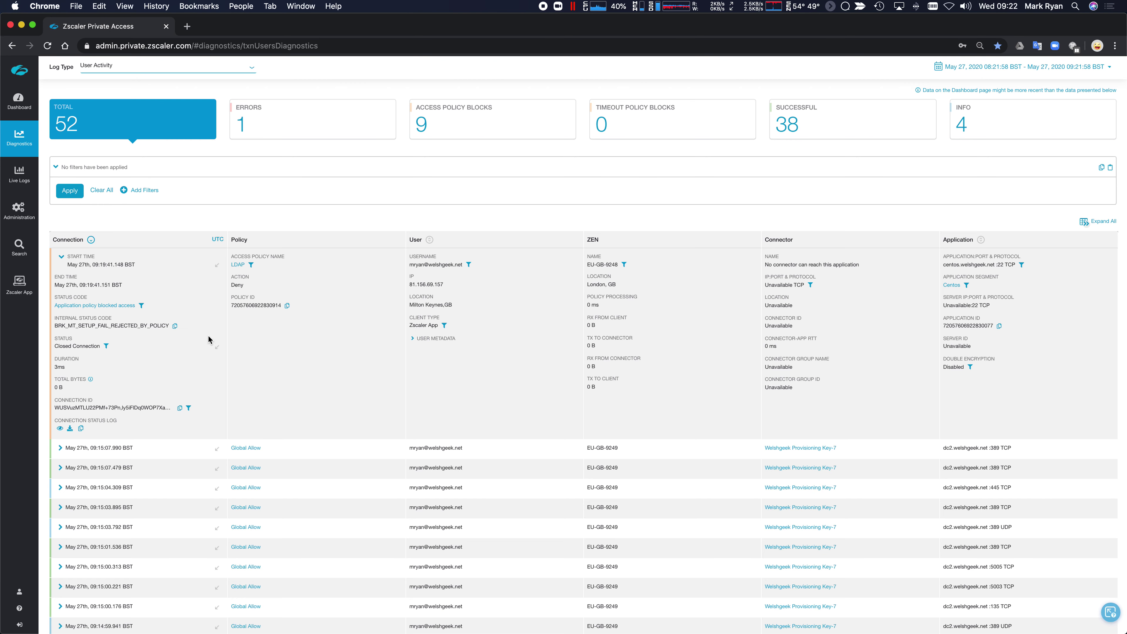
{"action": "mouse_move", "coordinate": [20, 214]}
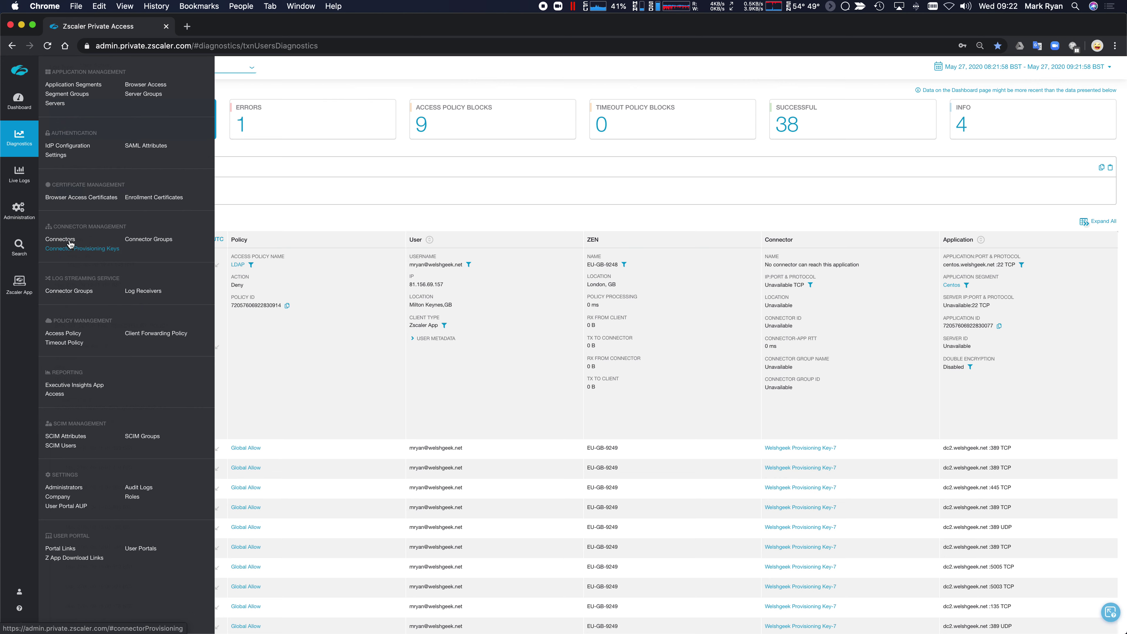
Step: Edit the LDAP2 forwarding rule to drop the Centos segment, leaving only LDAP, and save
{"action": "left_click", "coordinate": [57, 330]}
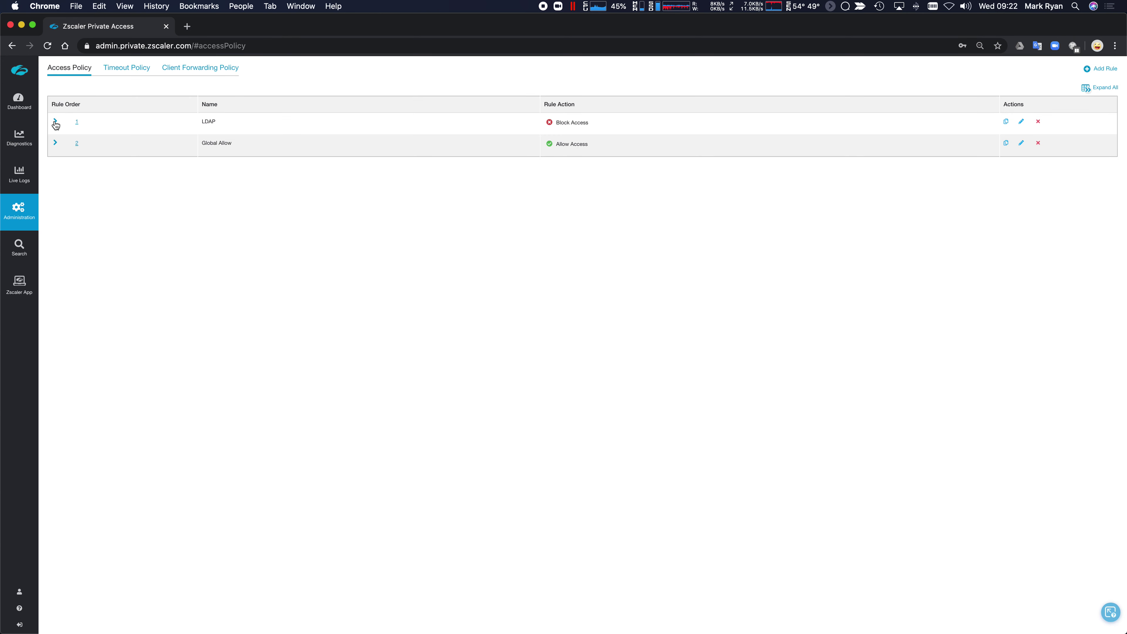
{"action": "left_click", "coordinate": [192, 71]}
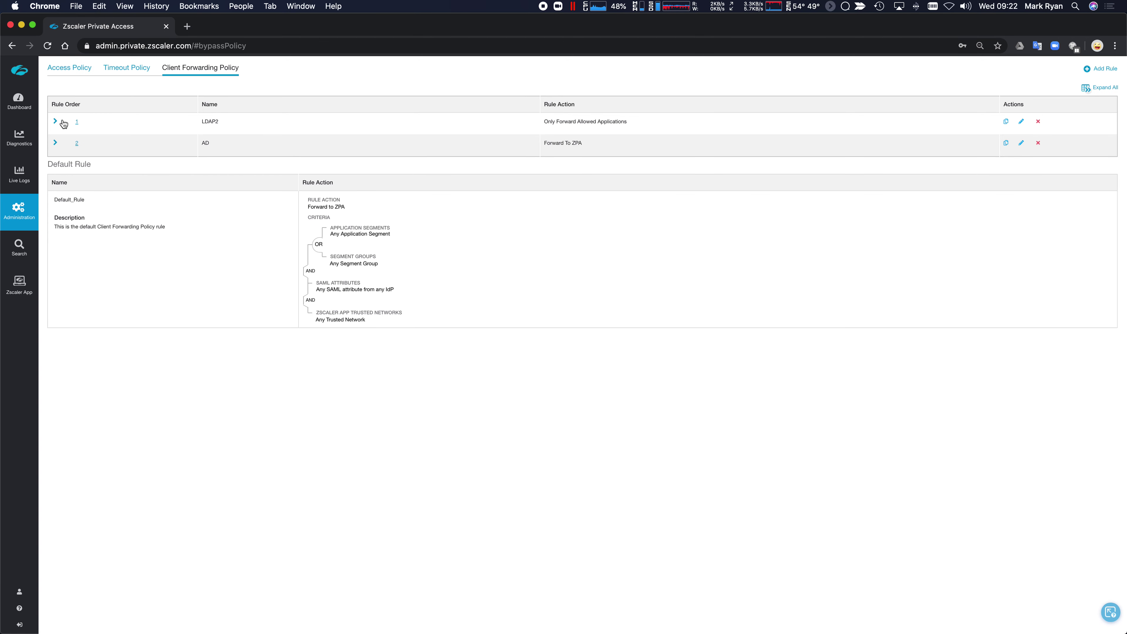
{"action": "left_click", "coordinate": [57, 121]}
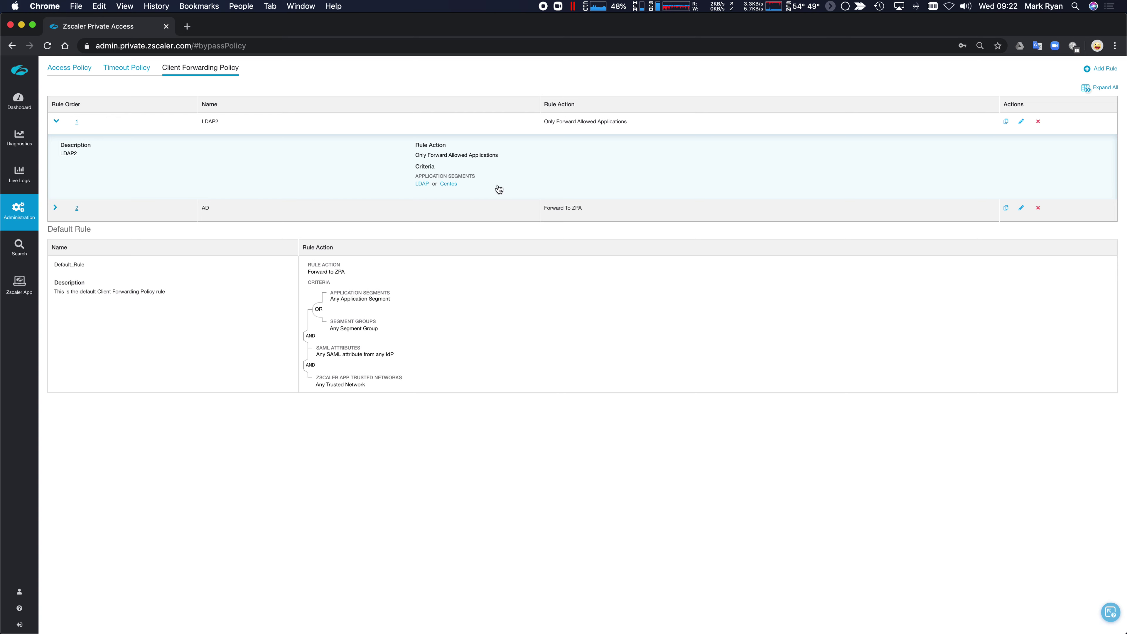
{"action": "left_click", "coordinate": [1022, 122]}
{"action": "left_click", "coordinate": [471, 317]}
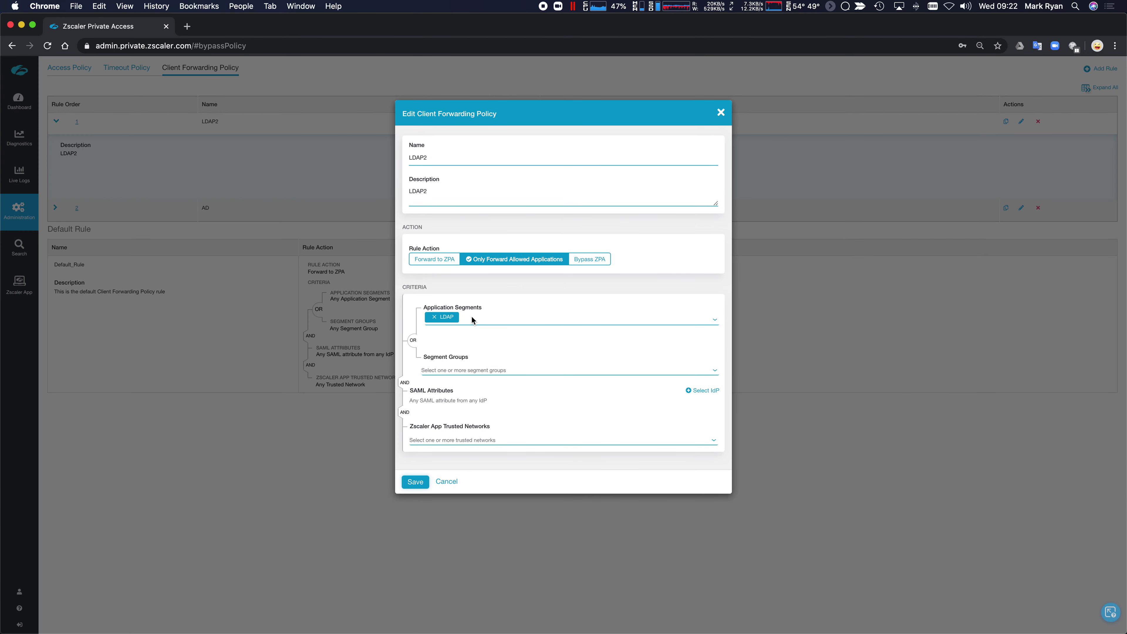
{"action": "left_click", "coordinate": [417, 482]}
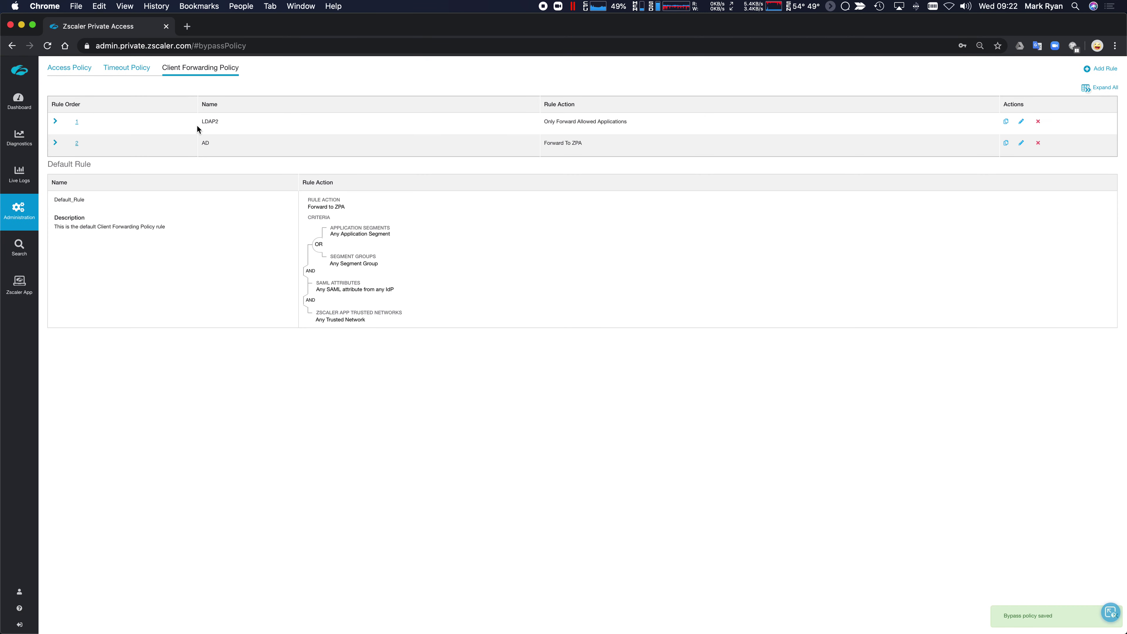
{"action": "left_click", "coordinate": [55, 121]}
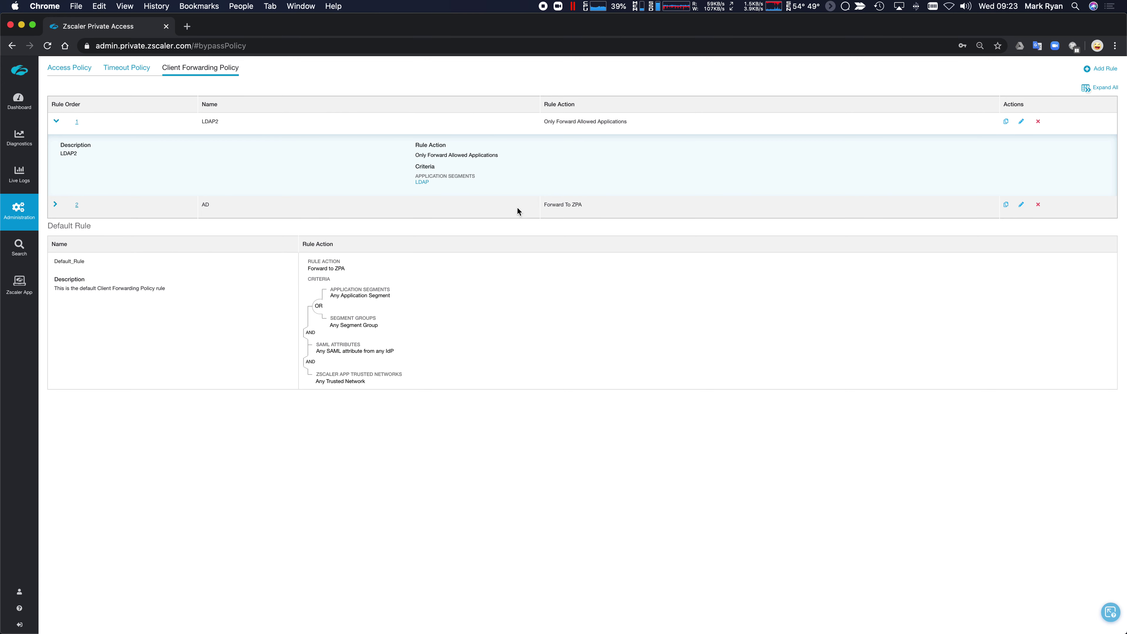
{"action": "left_click", "coordinate": [85, 71]}
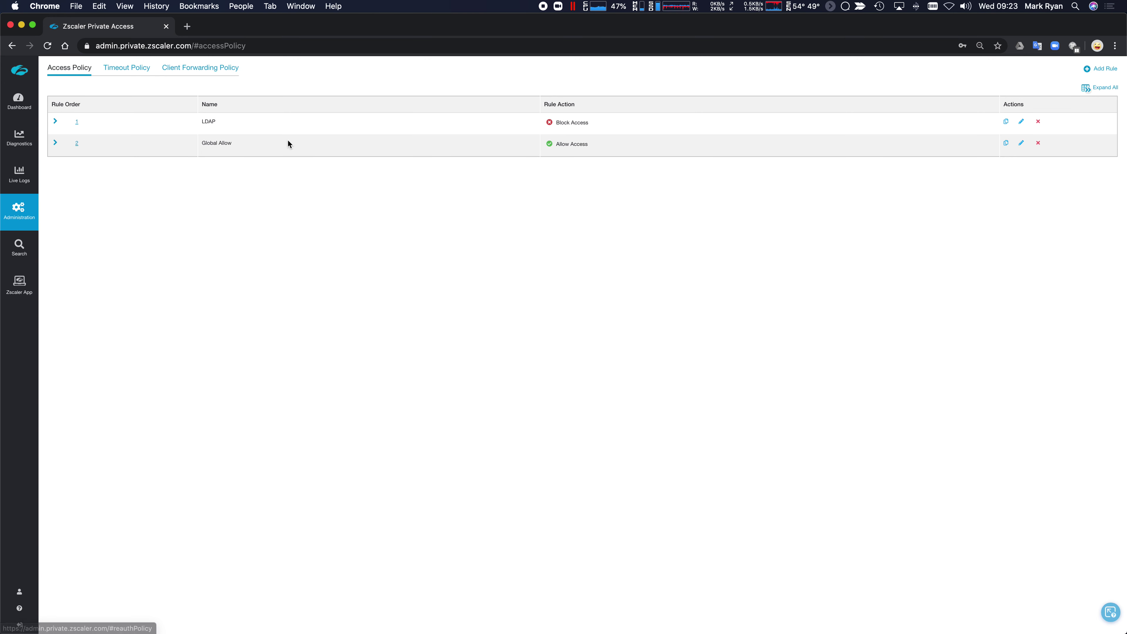
Step: Rerun the findstr centos log search and spot centos.welshgeek.net in the tunnel log
{"action": "left_click", "coordinate": [68, 122]}
{"action": "key", "text": "super+Tab"}
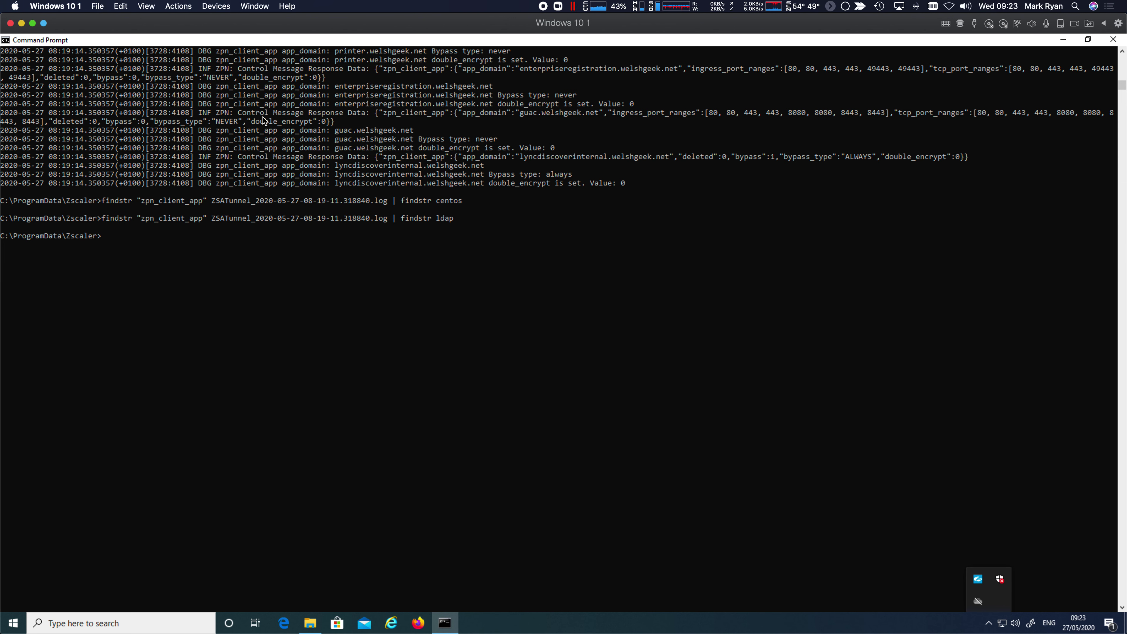
{"action": "key", "text": "Up"}
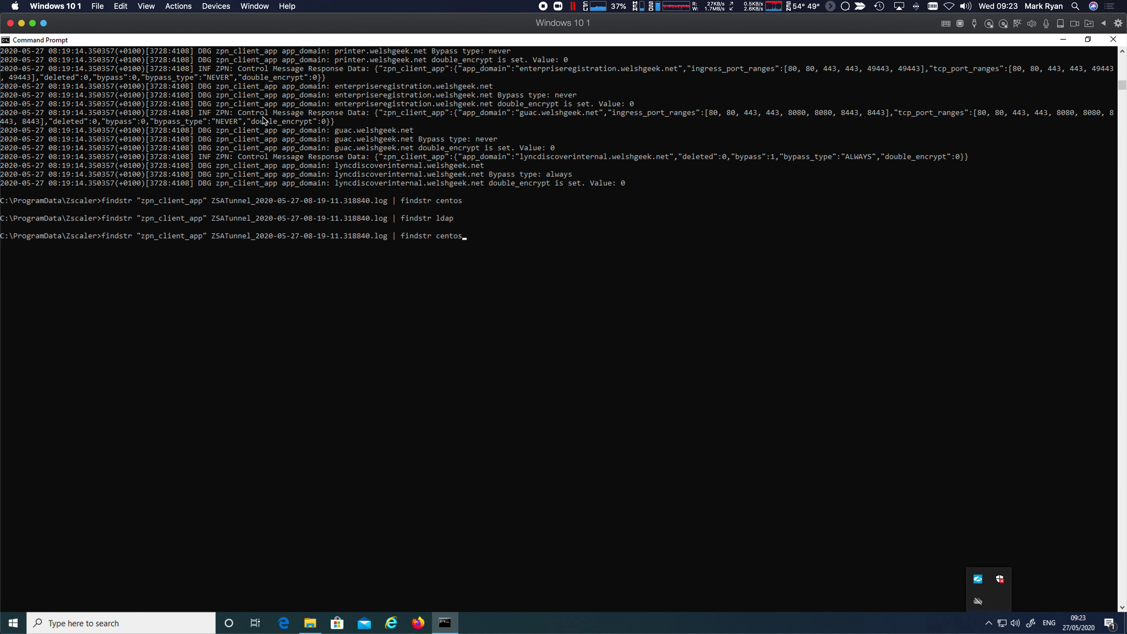
{"action": "key", "text": "Return"}
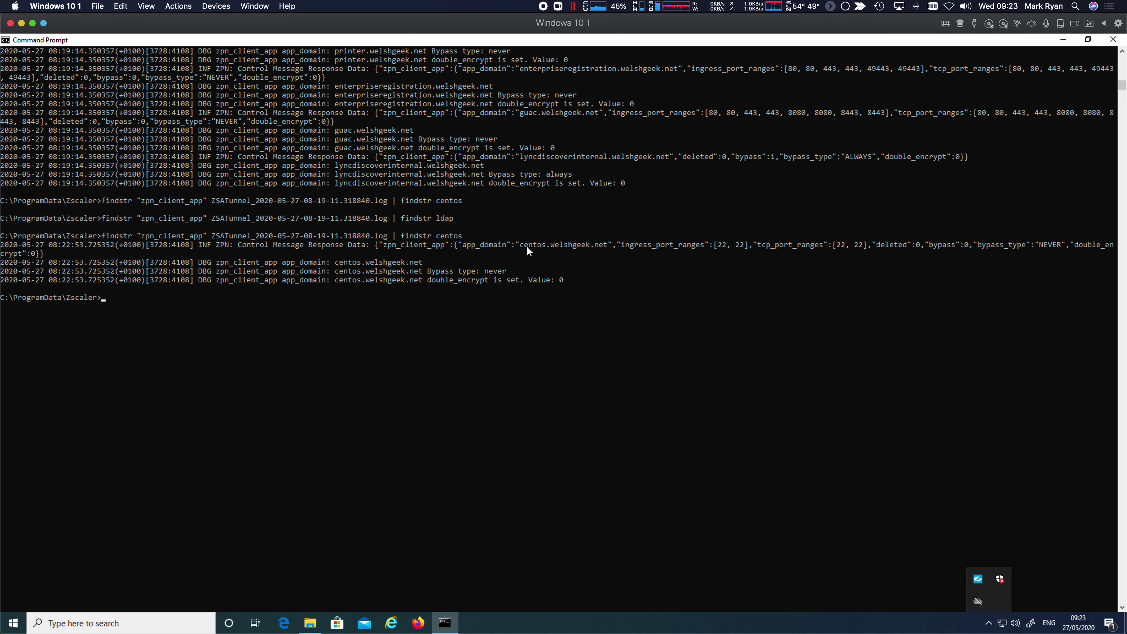
{"action": "left_click_drag", "start_coordinate": [521, 247], "coordinate": [604, 247]}
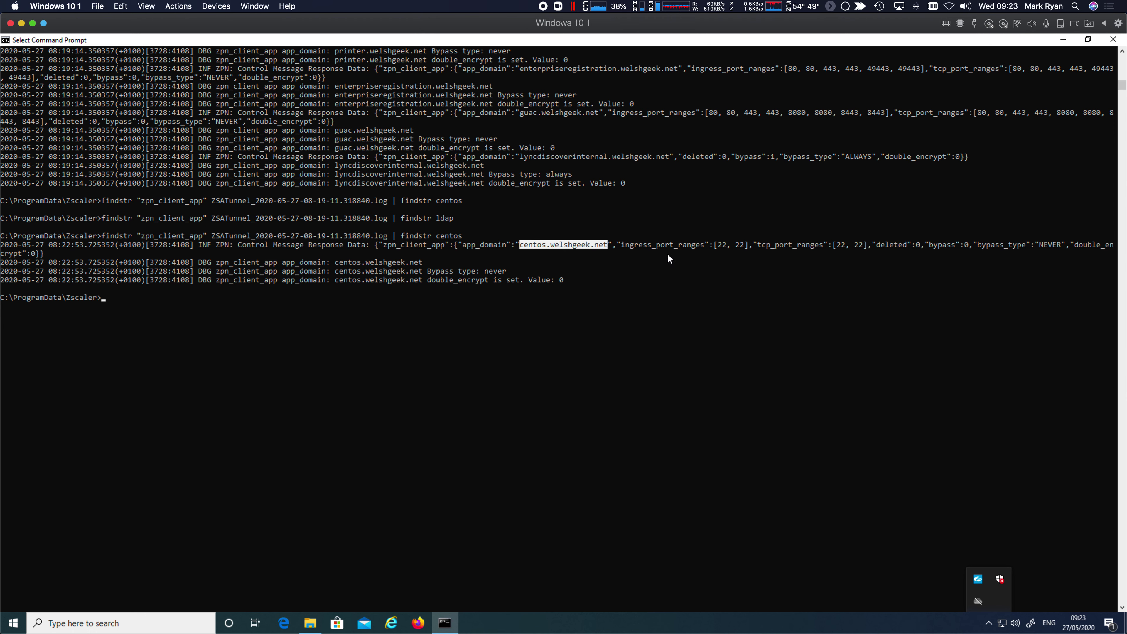
{"action": "key", "text": "Return"}
{"action": "key", "text": "Up"}
{"action": "key", "text": "BackSpace"}
{"action": "key", "text": "BackSpace"}
{"action": "key", "text": "BackSpace"}
{"action": "key", "text": "BackSpace"}
{"action": "key", "text": "BackSpace"}
{"action": "key", "text": "BackSpace"}
{"action": "type", "text": ".welshgeek.net"}
{"action": "key", "text": "Up"}
{"action": "key", "text": "Up"}
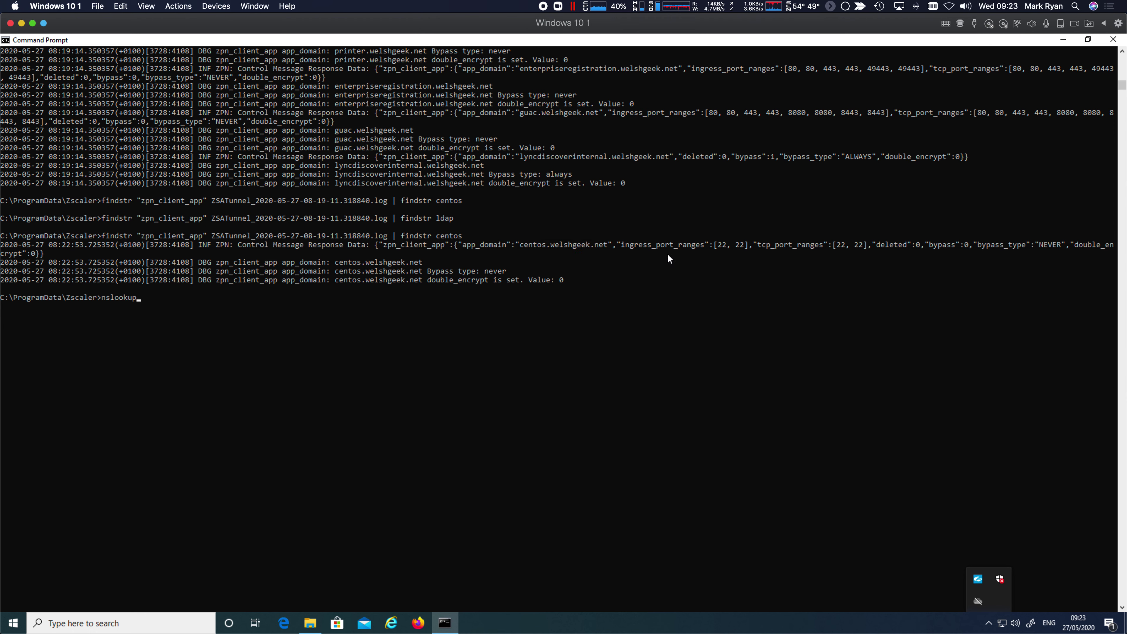
{"action": "key", "text": "Return"}
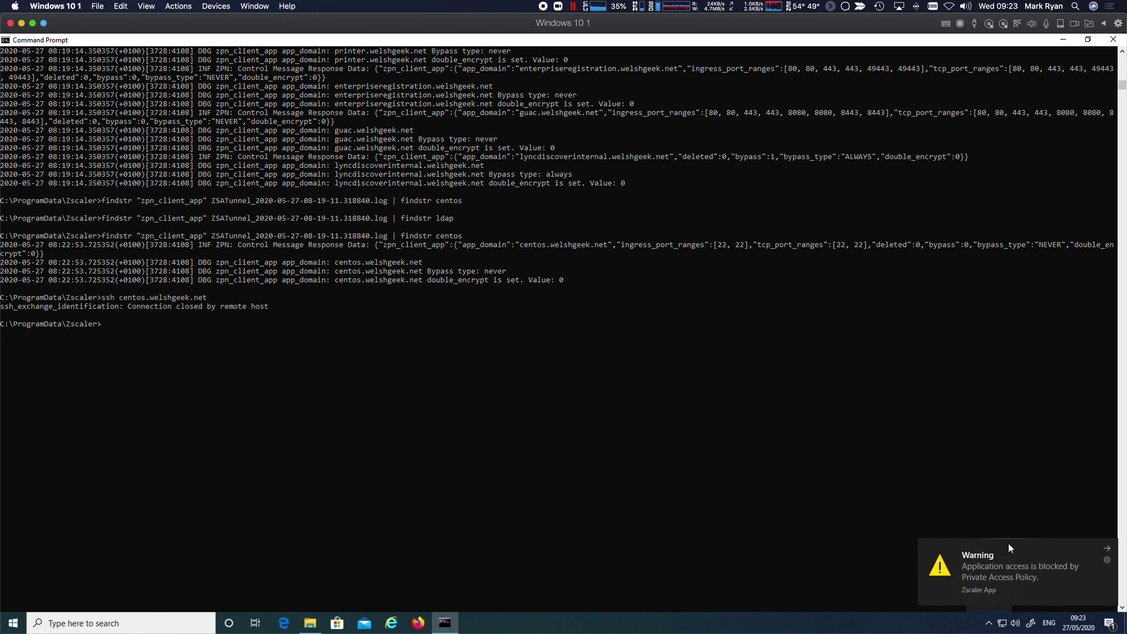
{"action": "type", "text": "curl http://centos.welshgeek.net"}
{"action": "key", "text": "Return"}
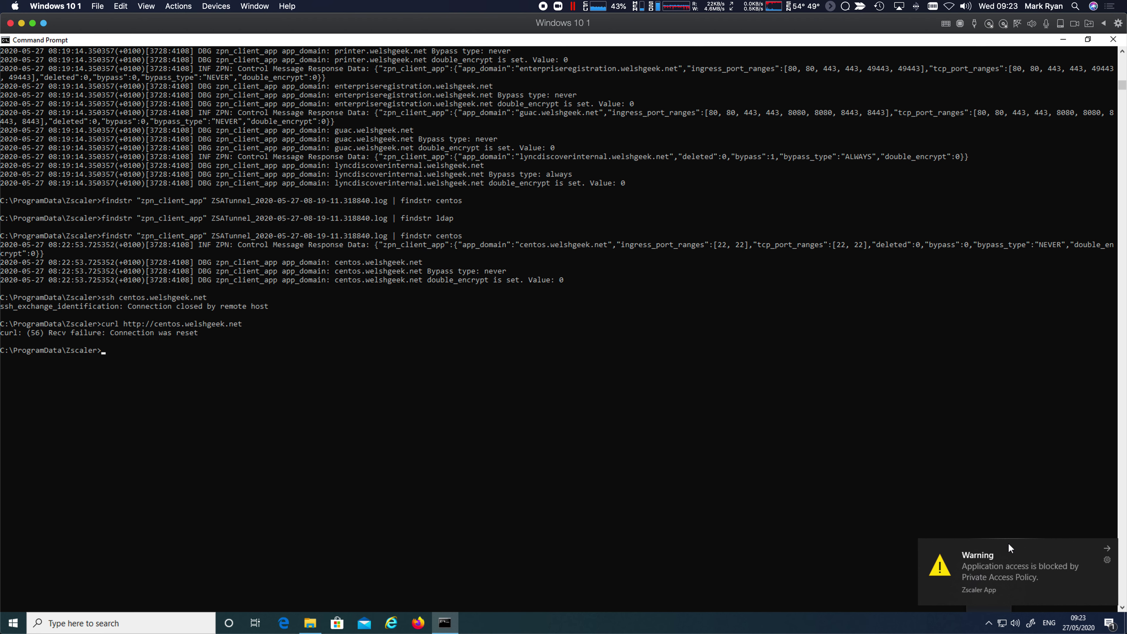
{"action": "left_click_drag", "start_coordinate": [723, 248], "coordinate": [744, 248]}
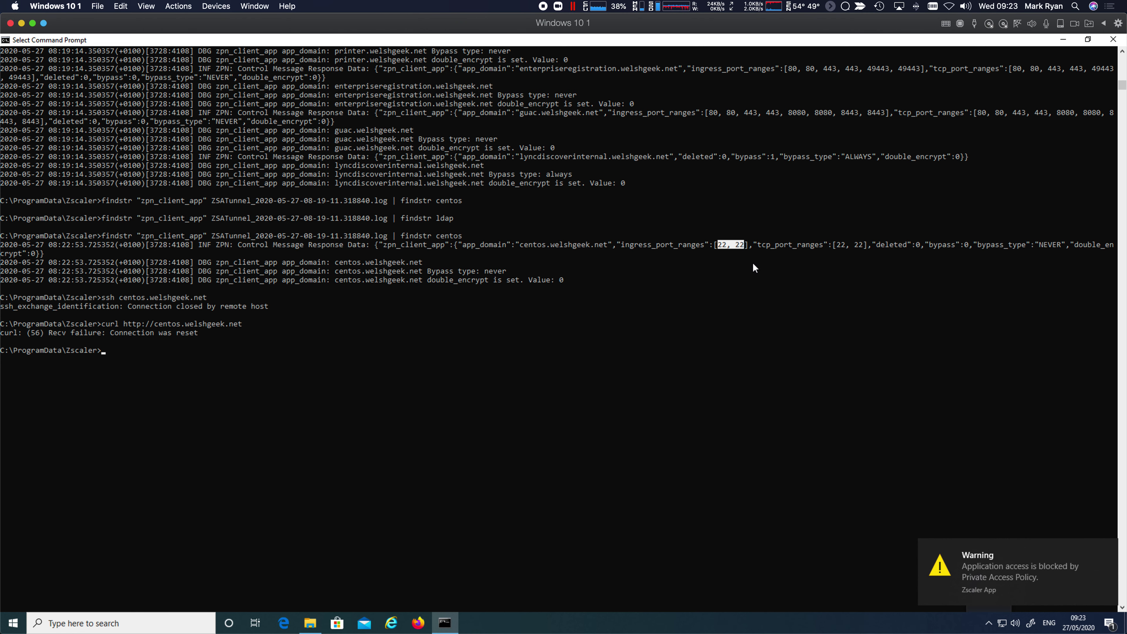
Step: Save the LDAP access policy rule in the Zscaler portal
{"action": "key", "text": "super+Tab"}
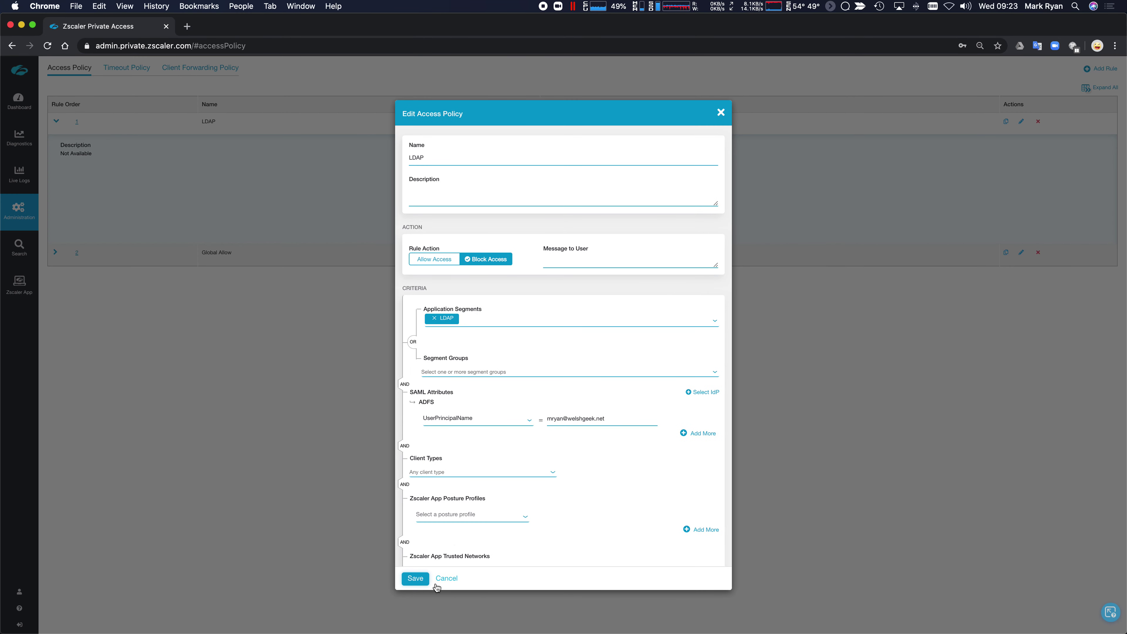
{"action": "left_click", "coordinate": [415, 578]}
{"action": "key", "text": "super+Tab"}
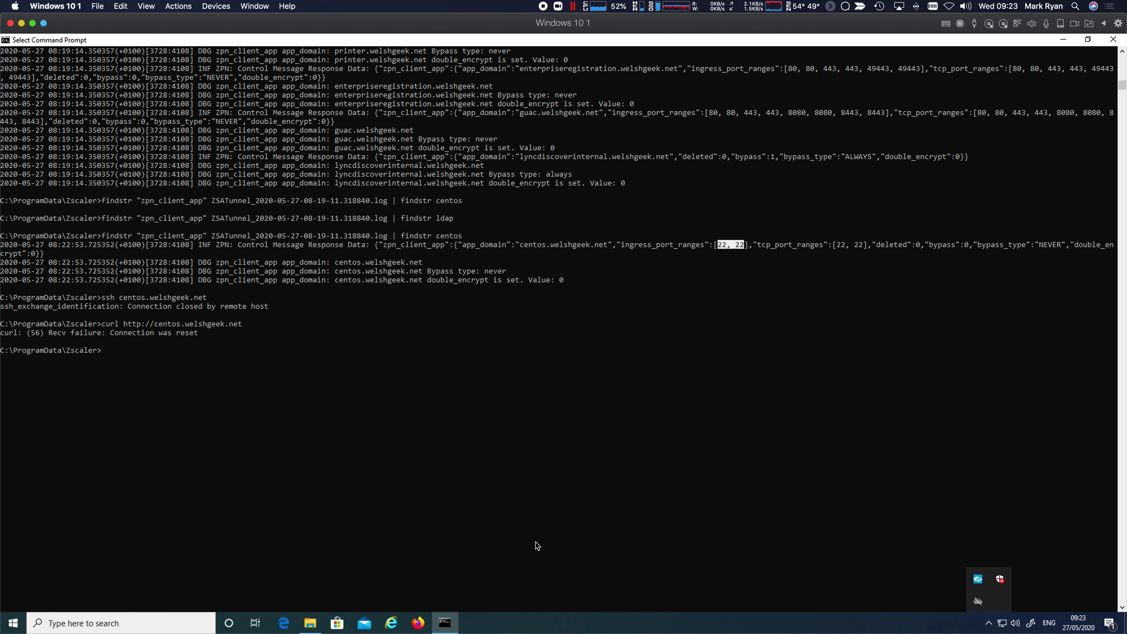
{"action": "key", "text": "Up"}
{"action": "key", "text": "Up"}
{"action": "key", "text": "Up"}
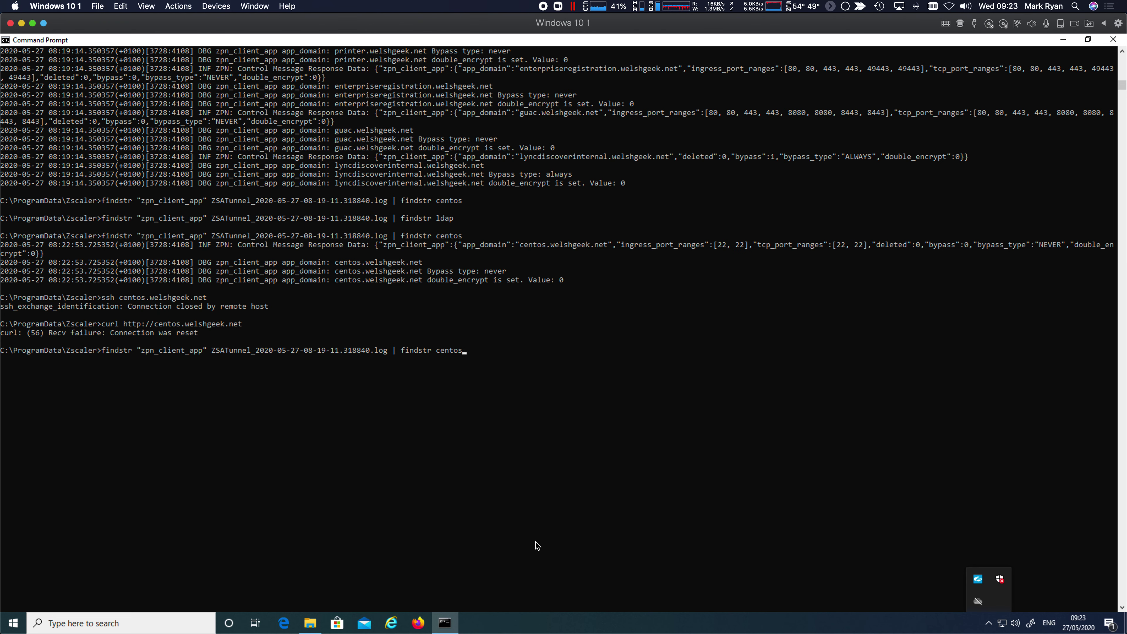
Step: Rerun ssh to centos.welshgeek.net until it reaches the password prompt, then return to Zscaler
{"action": "key", "text": "Down"}
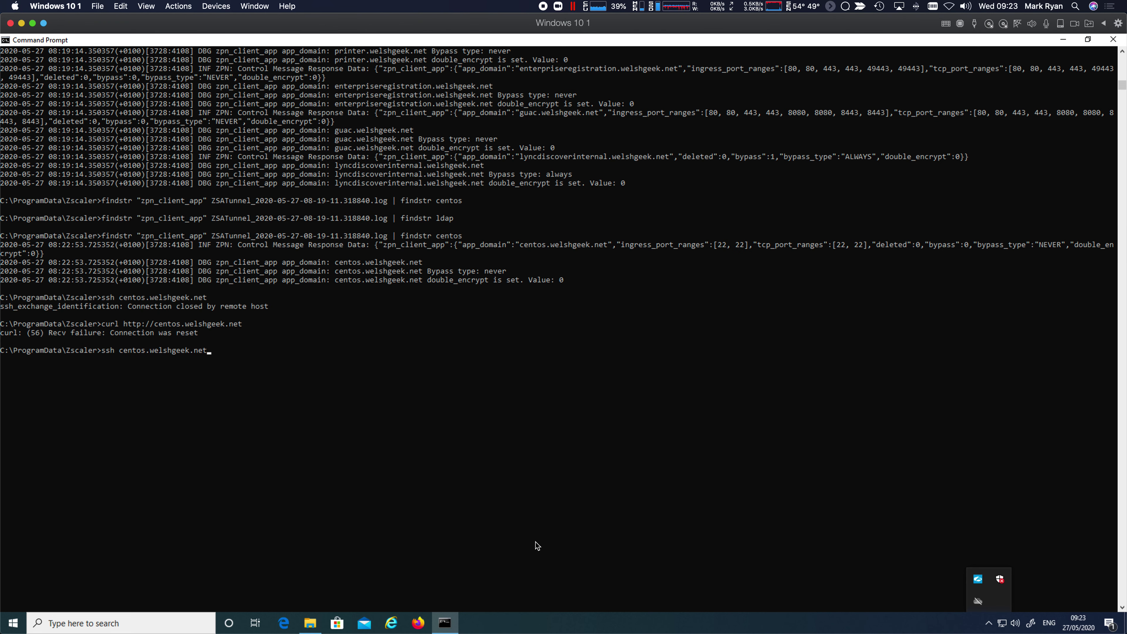
{"action": "key", "text": "Return"}
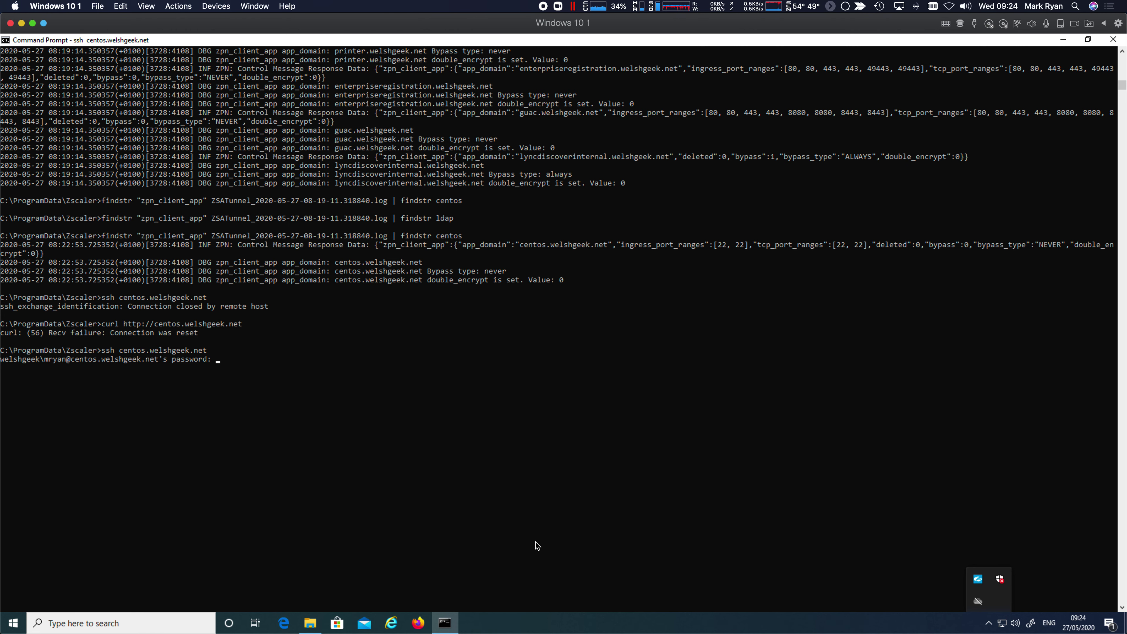
{"action": "key", "text": "super+Tab"}
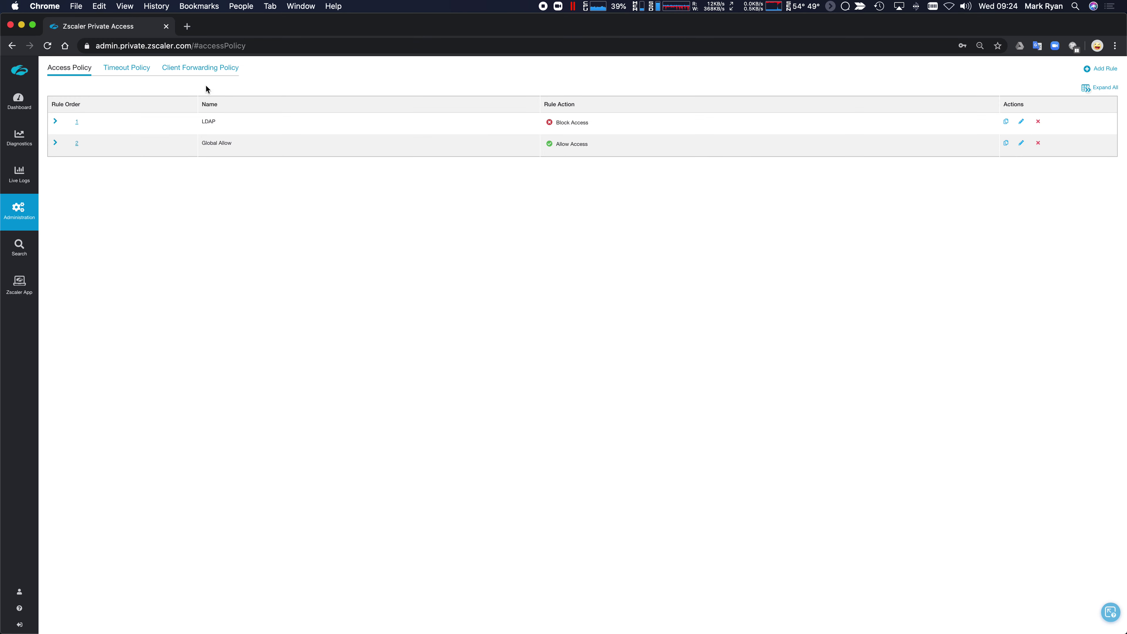
Step: Open the Client Forwarding Policy and expand the AD and LDAP2 rules' details
{"action": "left_click", "coordinate": [197, 70]}
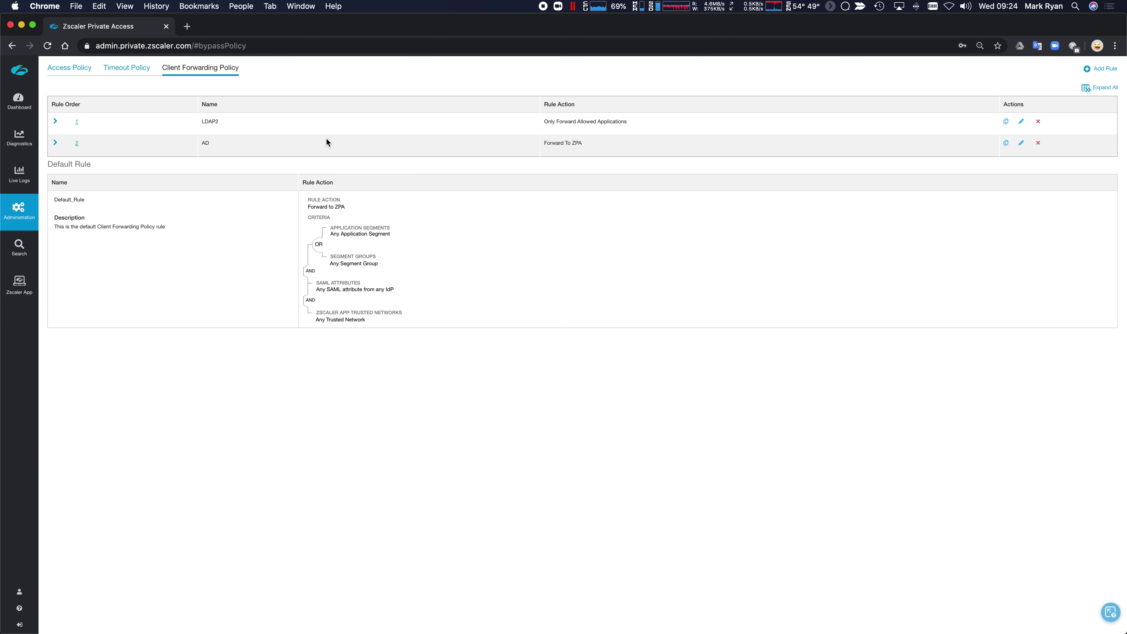
{"action": "left_click", "coordinate": [54, 142]}
{"action": "left_click", "coordinate": [55, 120]}
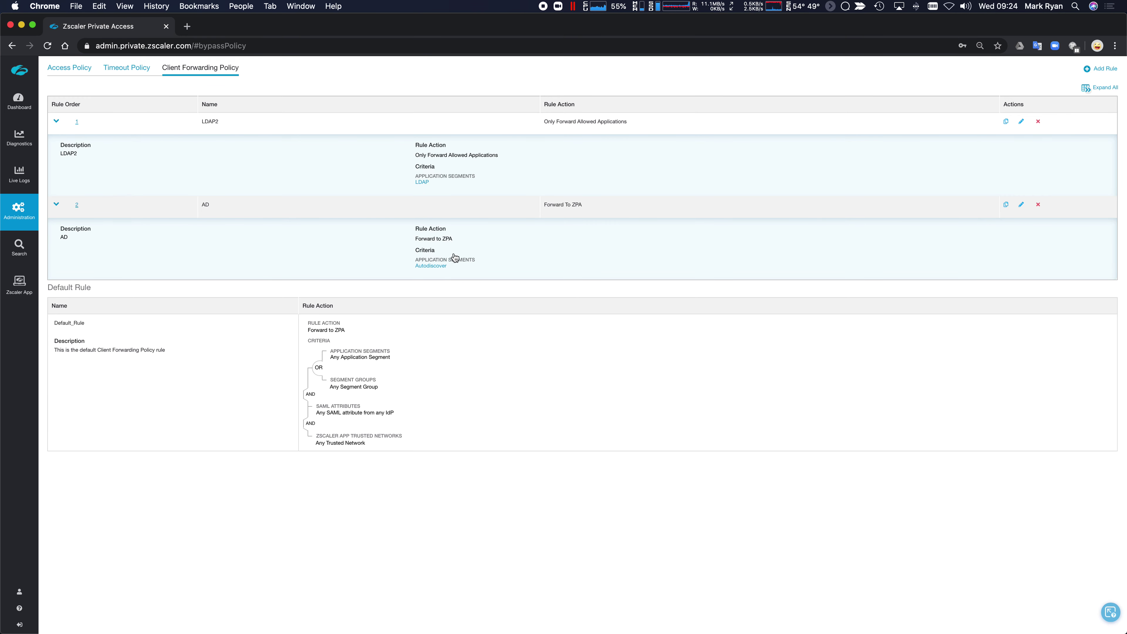
{"action": "key", "text": "super+Tab"}
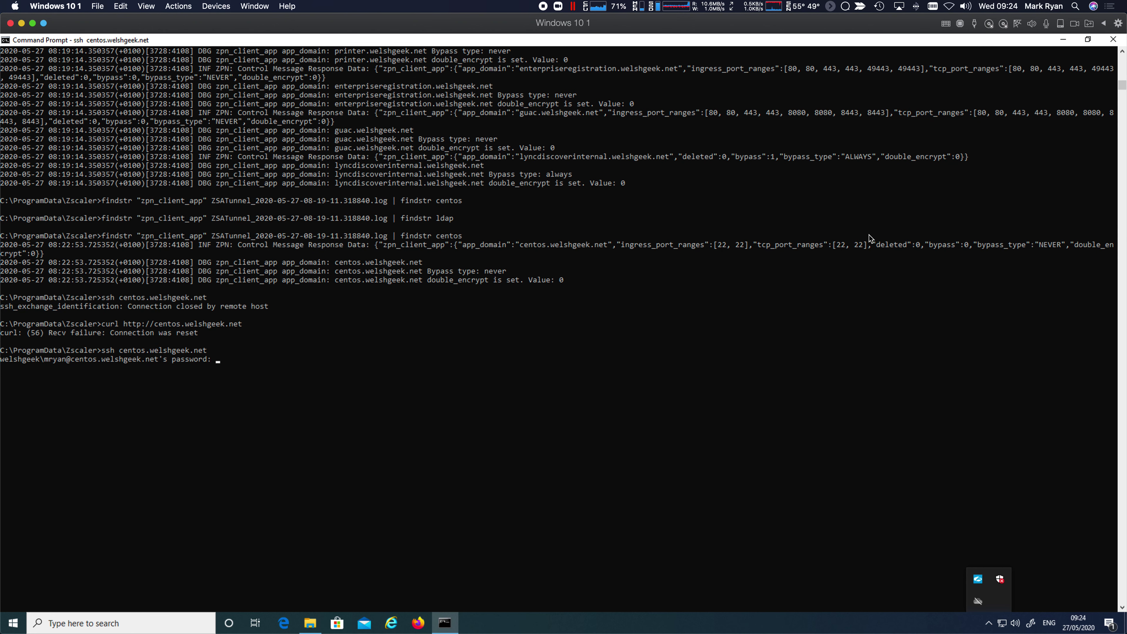
Step: Cancel ssh and run an nslookup SRV query for _ldap._tcp.welshgeek.net, returning dc2.welshgeek.net:389
{"action": "key", "text": "ctrl+c"}
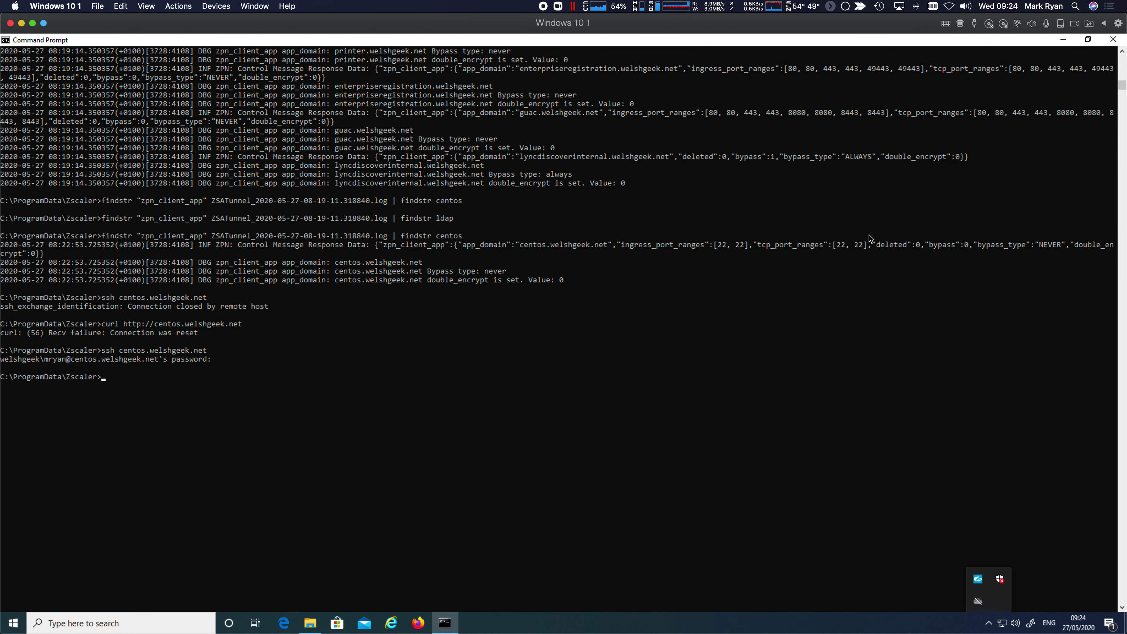
{"action": "type", "text": "nslookup"}
{"action": "key", "text": "Return"}
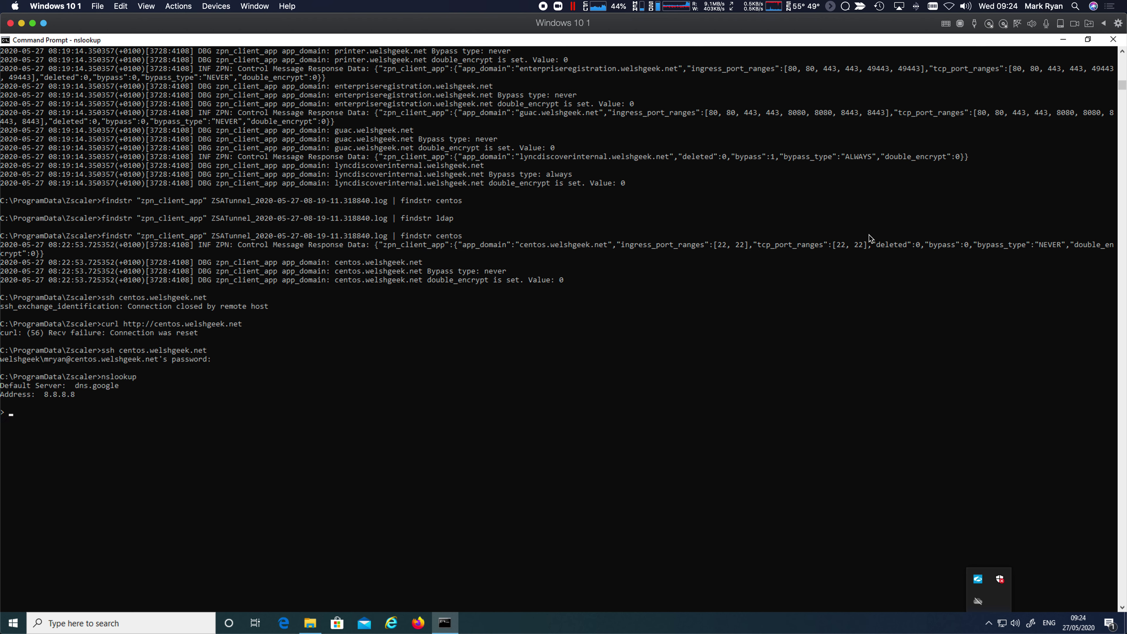
{"action": "type", "text": "set ty"}
{"action": "type", "text": "pe=srv > "}
{"action": "type", "text": "_ldap._tc"}
{"action": "type", "text": "p"}
{"action": "key", "text": "BackSpace"}
{"action": "type", "text": "cp.welshgeek.net"}
{"action": "key", "text": "Return"}
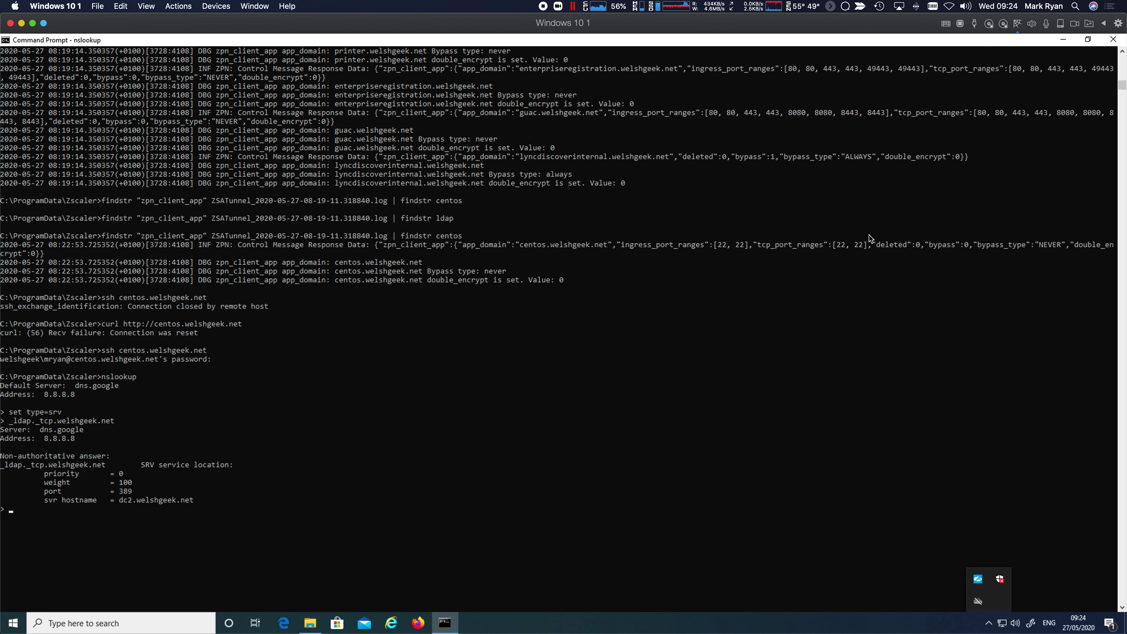
{"action": "key", "text": "ctrl+c"}
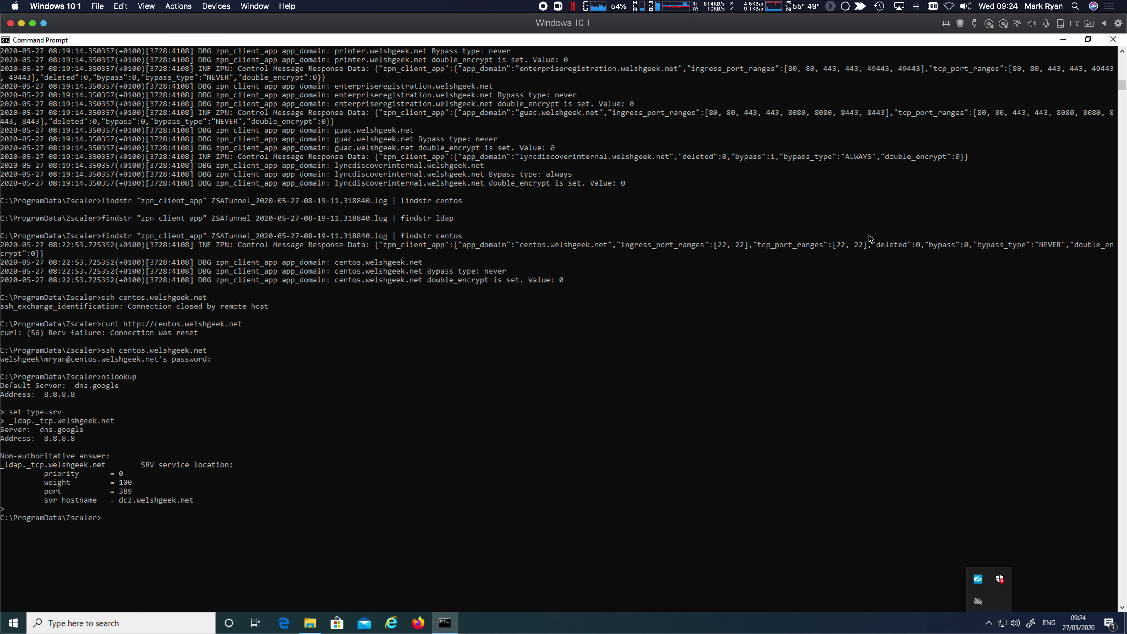
{"action": "key", "text": "super+Tab"}
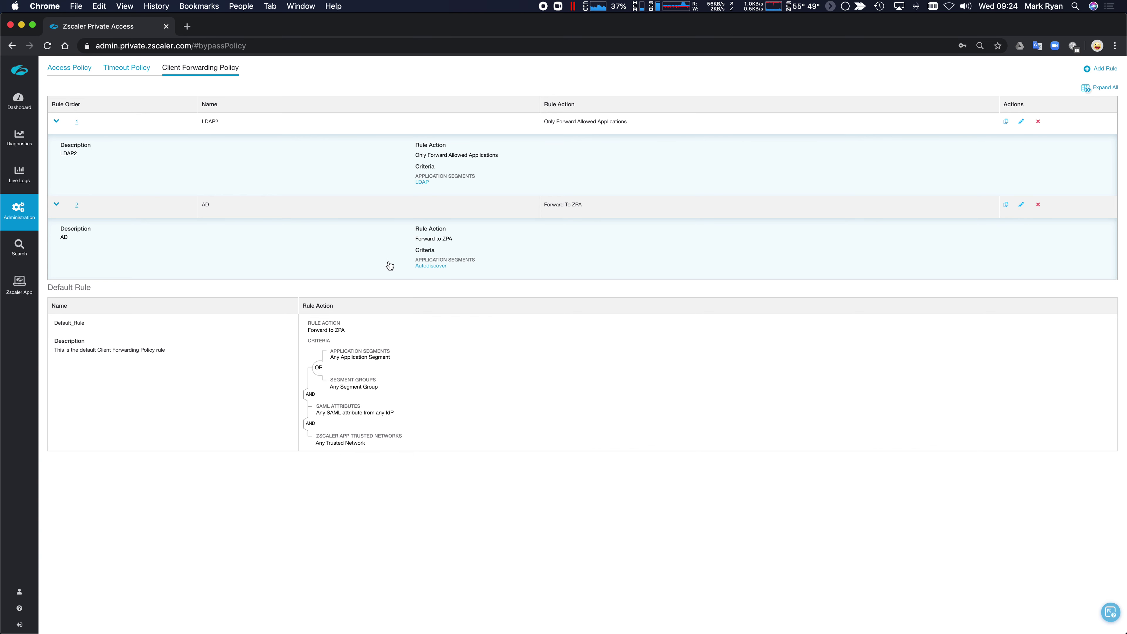
Step: Change the AD forwarding rule's action to Bypass ZPA and save it
{"action": "left_click", "coordinate": [1021, 205]}
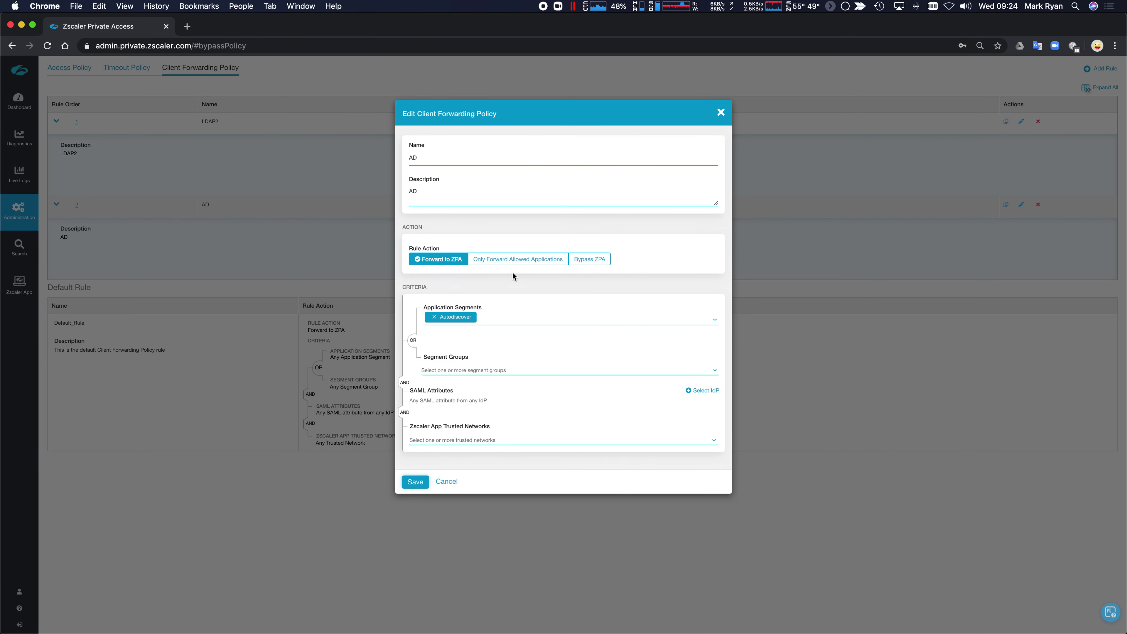
{"action": "left_click", "coordinate": [589, 262]}
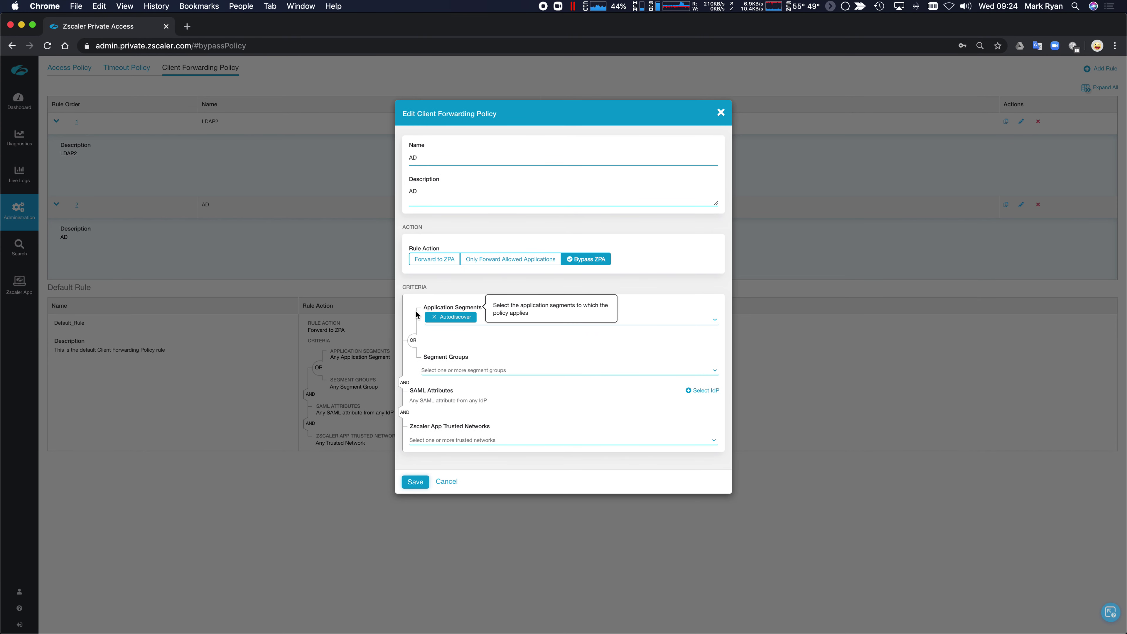
{"action": "left_click", "coordinate": [420, 482]}
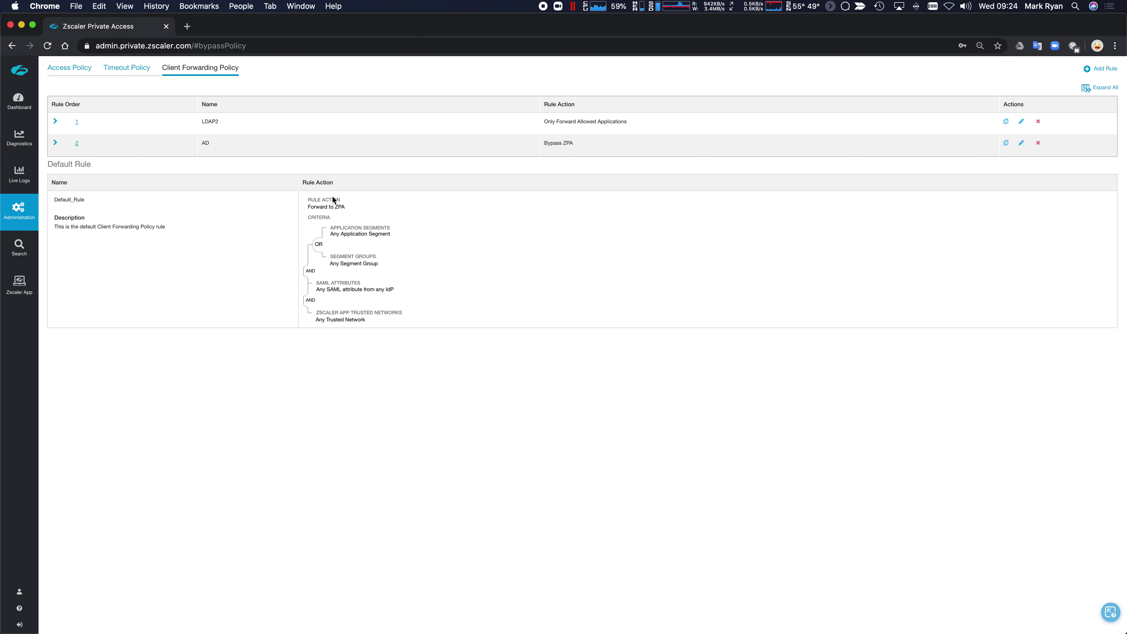
{"action": "key", "text": "super+Tab"}
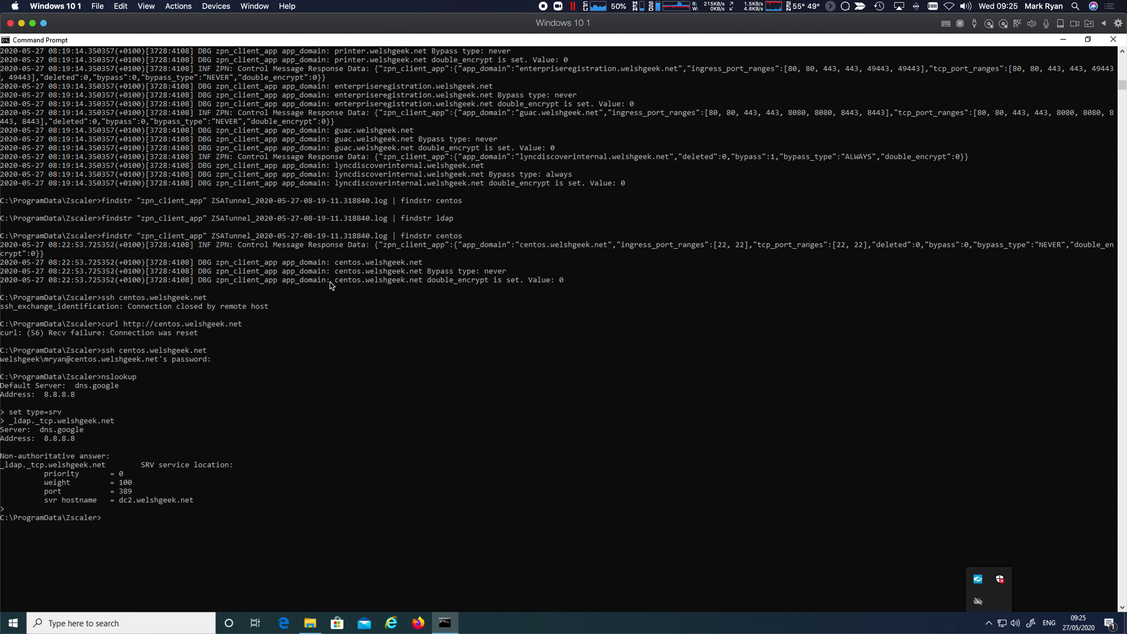
Step: Search the tunnel log for ldap entries, then for centos entries
{"action": "key", "text": "Up"}
{"action": "key", "text": "Up"}
{"action": "key", "text": "Up"}
{"action": "key", "text": "Up"}
{"action": "key", "text": "Up"}
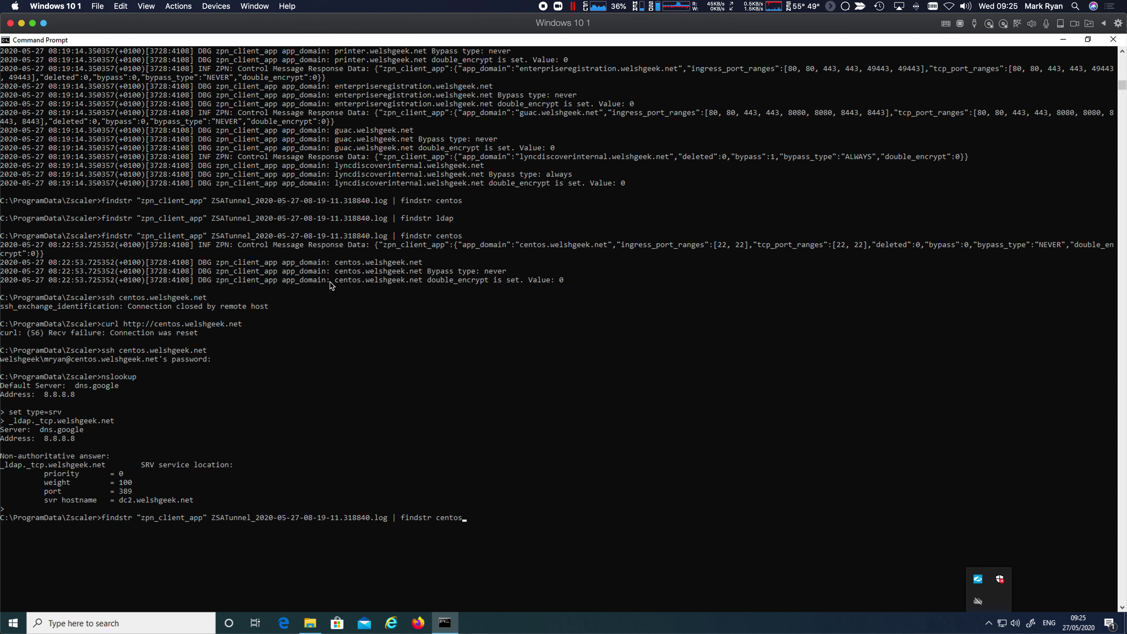
{"action": "key", "text": "BackSpace"}
{"action": "key", "text": "BackSpace"}
{"action": "key", "text": "BackSpace"}
{"action": "key", "text": "BackSpace"}
{"action": "key", "text": "BackSpace"}
{"action": "key", "text": "BackSpace"}
{"action": "type", "text": "ldap"}
{"action": "key", "text": "Return"}
{"action": "key", "text": "Up"}
{"action": "key", "text": "BackSpace"}
{"action": "key", "text": "BackSpace"}
{"action": "key", "text": "BackSpace"}
{"action": "key", "text": "BackSpace"}
{"action": "type", "text": "cne"}
{"action": "key", "text": "BackSpace"}
{"action": "key", "text": "BackSpace"}
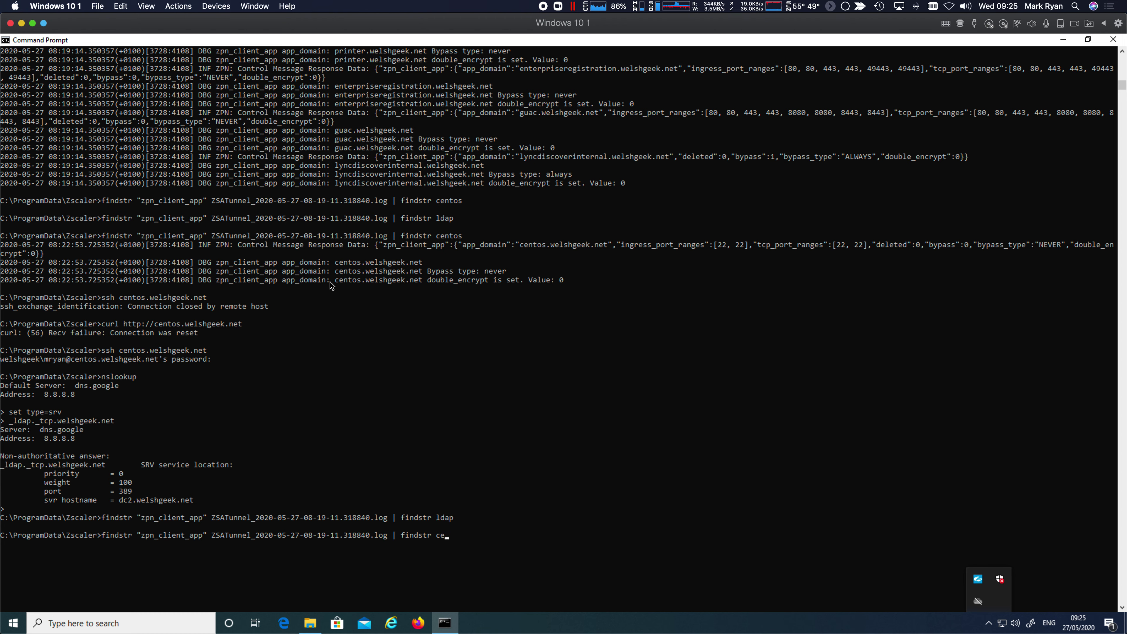
{"action": "type", "text": "entos"}
{"action": "key", "text": "Return"}
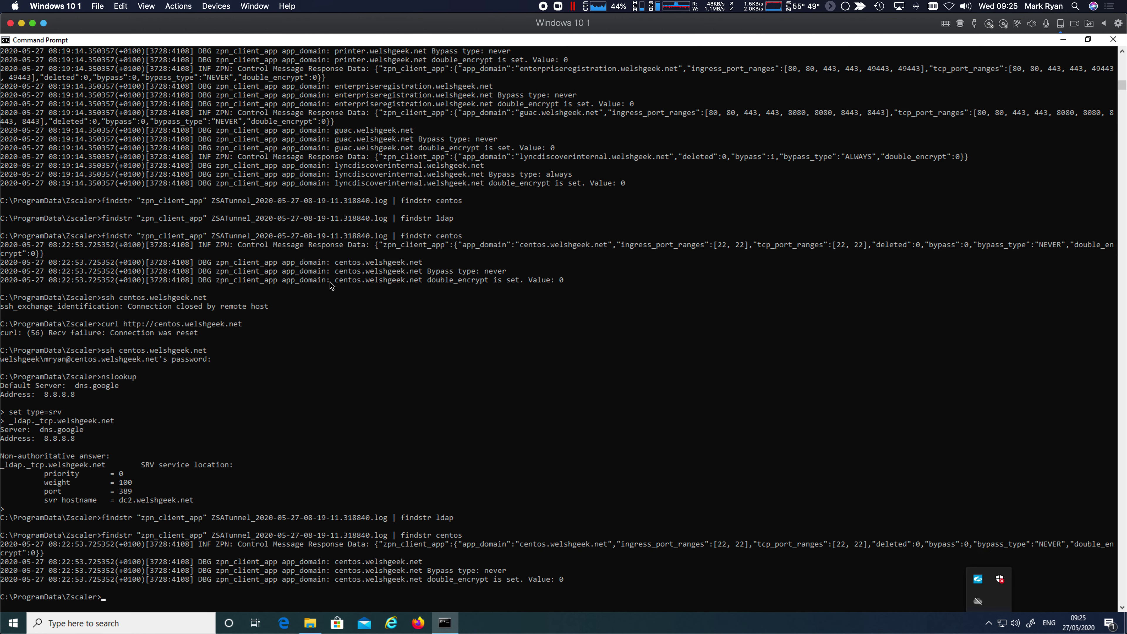
Step: Rerun the SRV lookup for _ldap._tcp.welshgeek.net in nslookup, now returning Non-existent domain
{"action": "key", "text": "Up"}
{"action": "key", "text": "Up"}
{"action": "key", "text": "Up"}
{"action": "key", "text": "Return"}
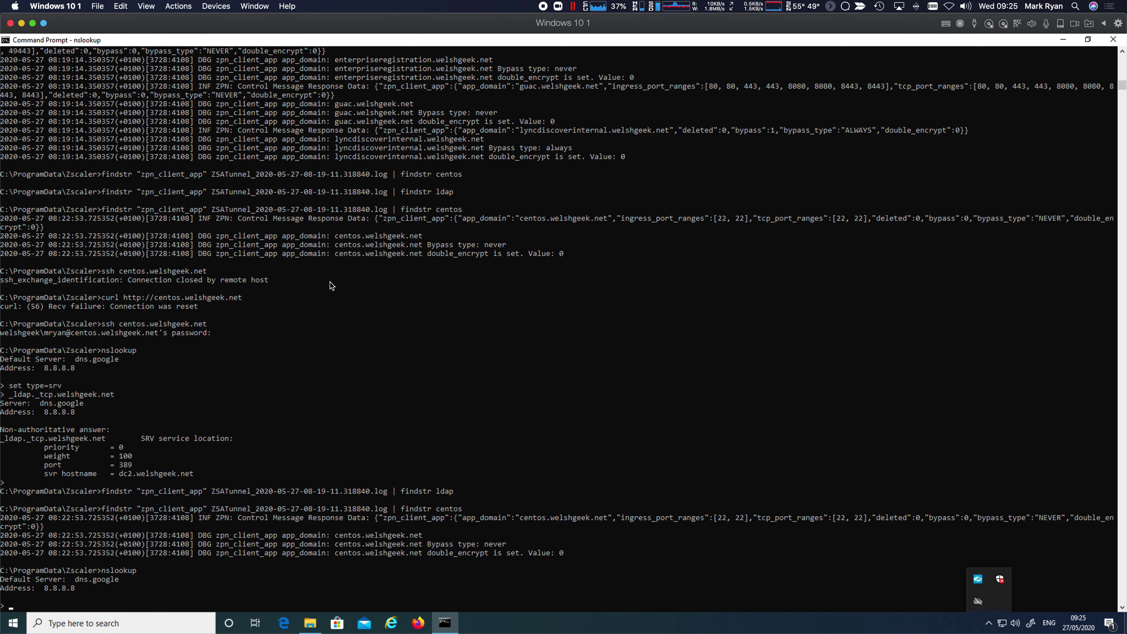
{"action": "type", "text": "set type=srv"}
{"action": "key", "text": "Return"}
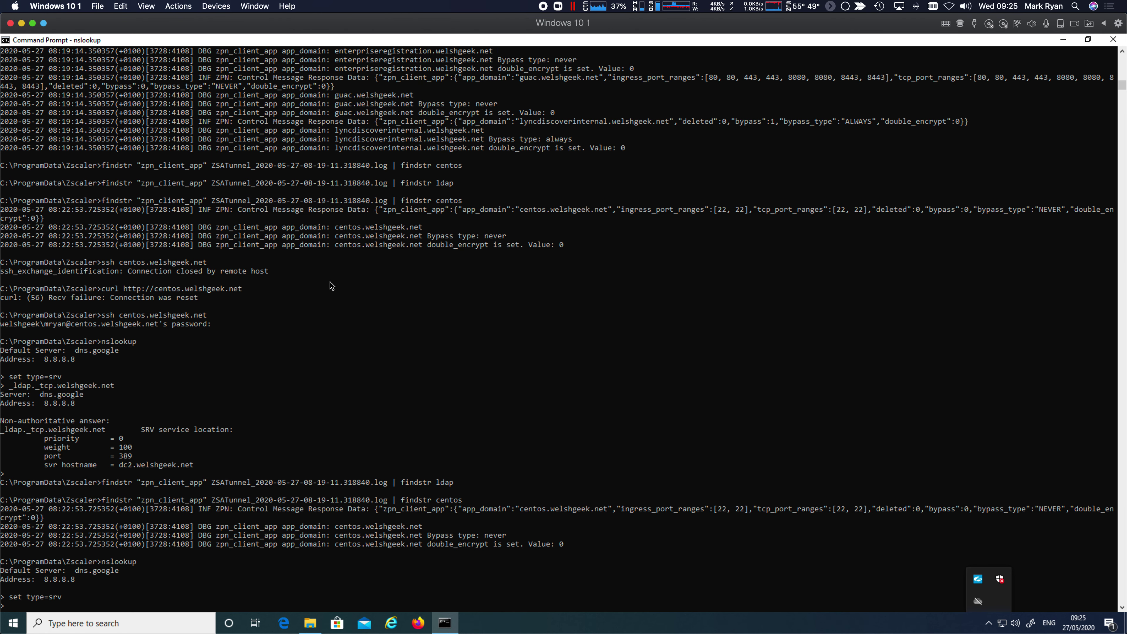
{"action": "type", "text": "_ldap._tcp.welshgeek.net"}
{"action": "key", "text": "Return"}
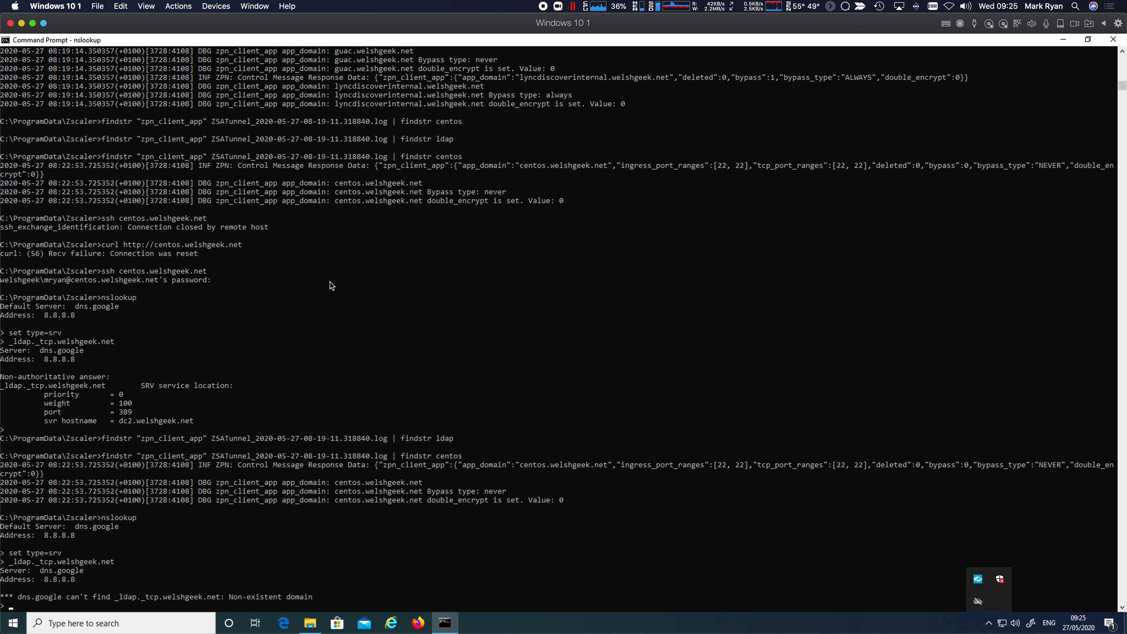
{"action": "type", "text": "exit"}
{"action": "key", "text": "Return"}
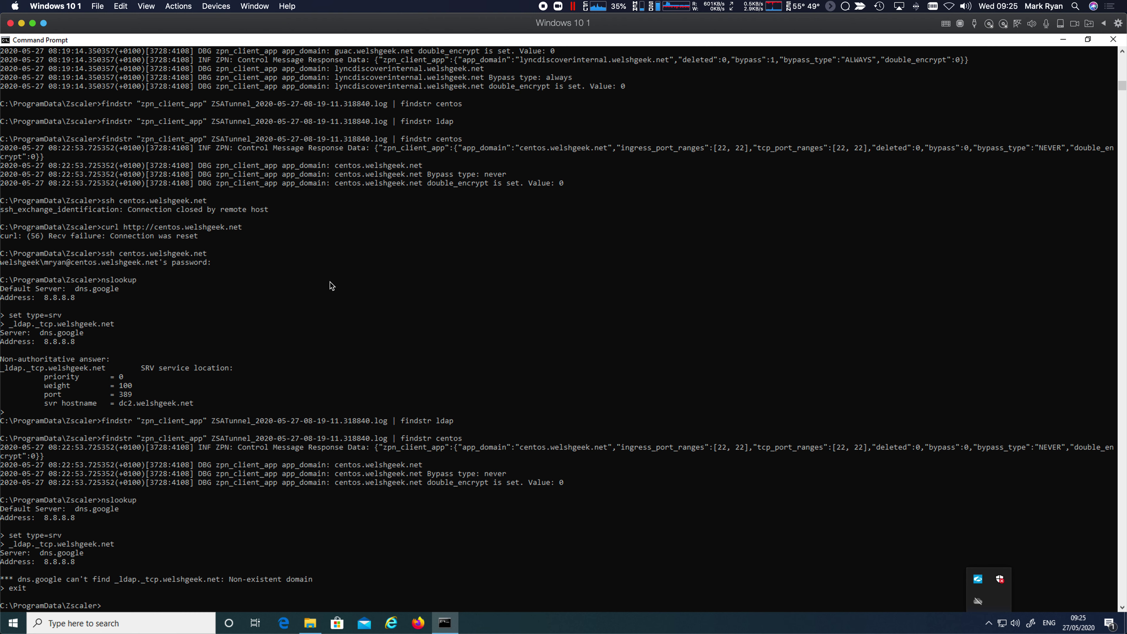
{"action": "key", "text": "super+Tab"}
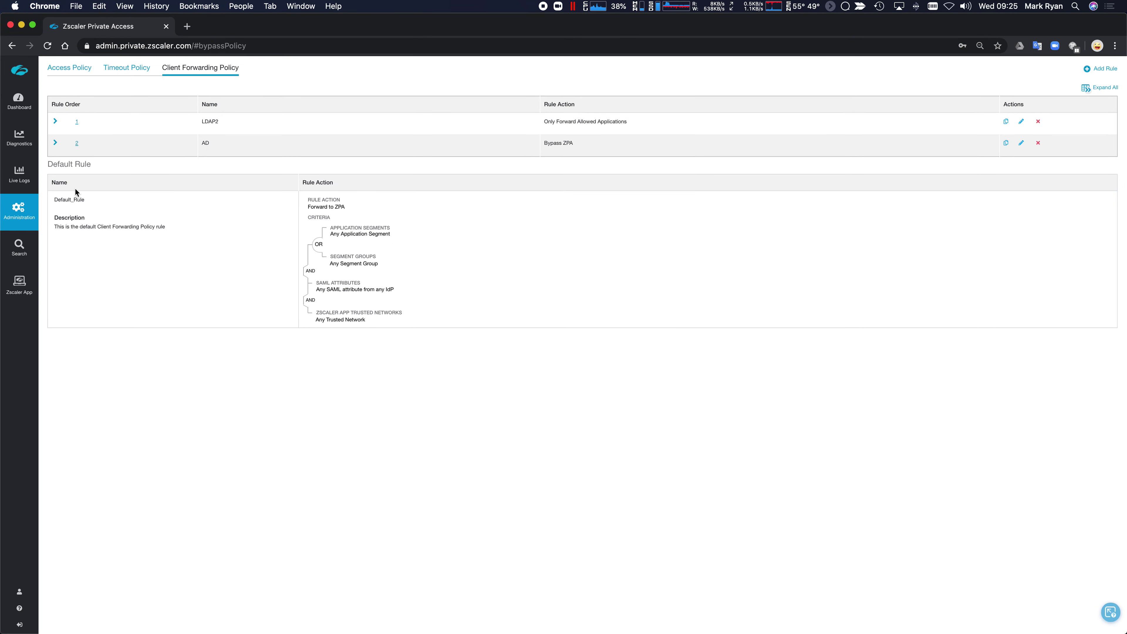
Step: Expand the AD rule's Bypass ZPA details, then open the LDAP application segment from Access Policy
{"action": "left_click", "coordinate": [55, 143]}
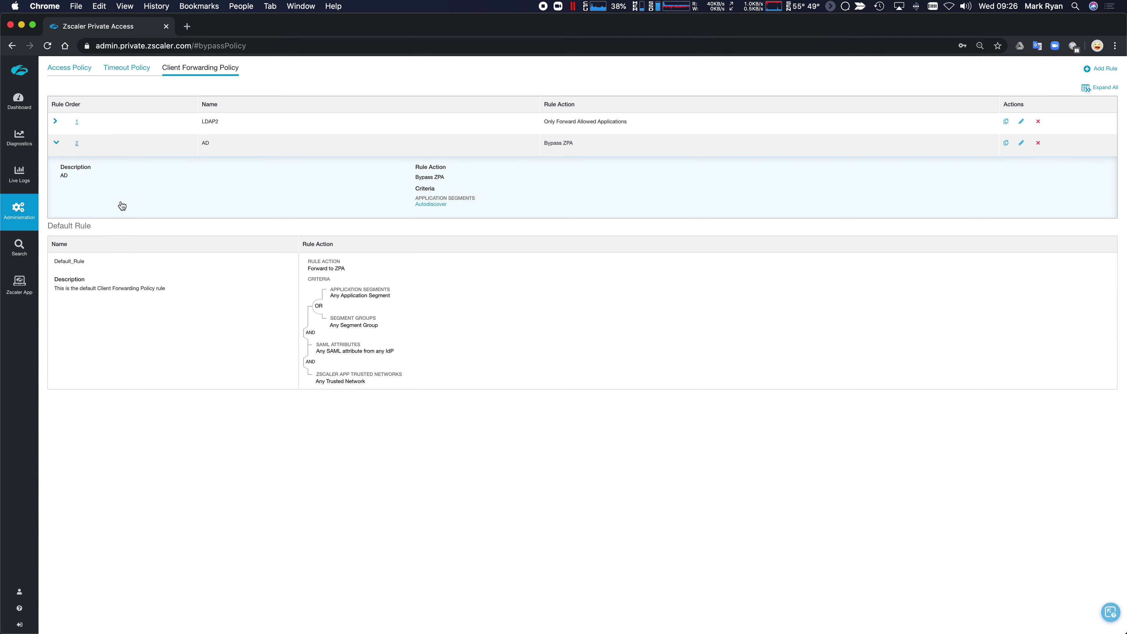
{"action": "left_click", "coordinate": [70, 69]}
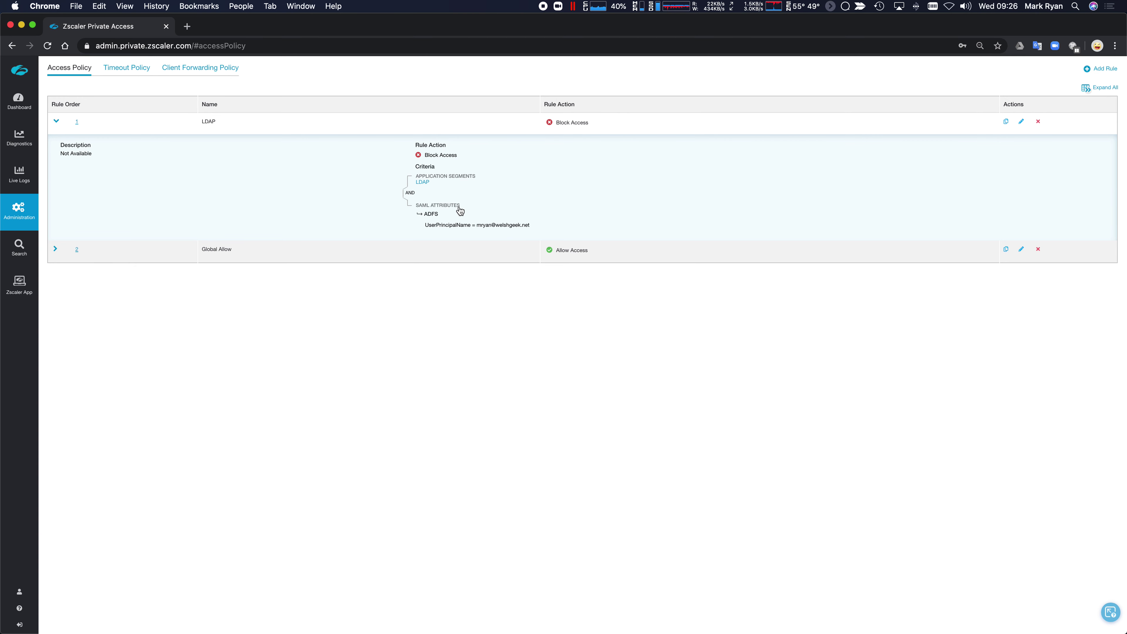
{"action": "left_click", "coordinate": [422, 182]}
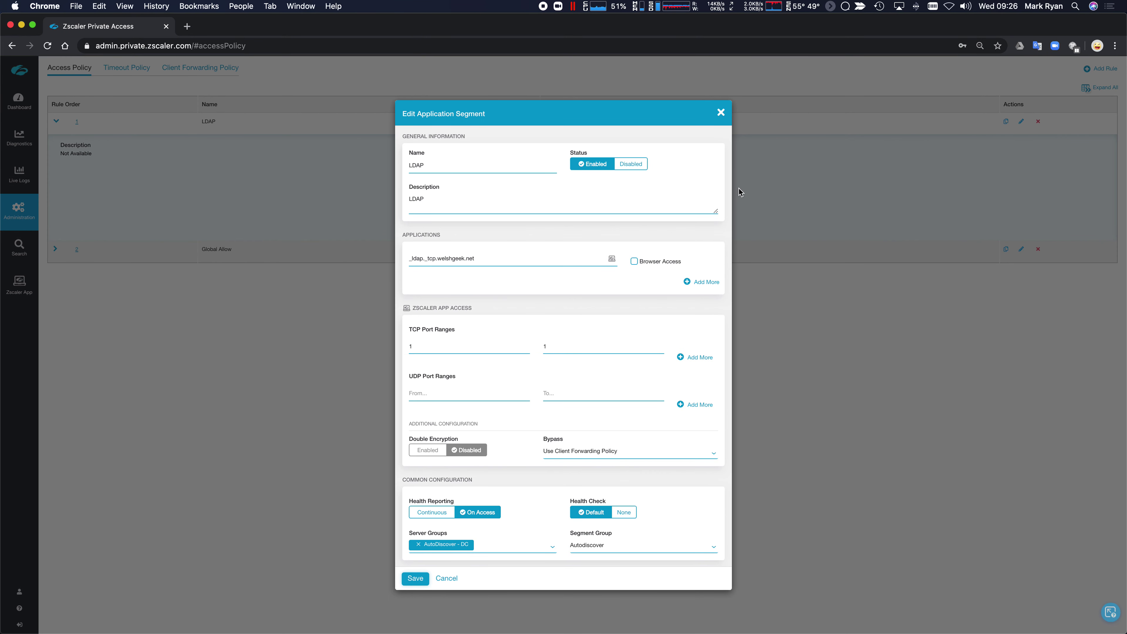
{"action": "left_click", "coordinate": [720, 114]}
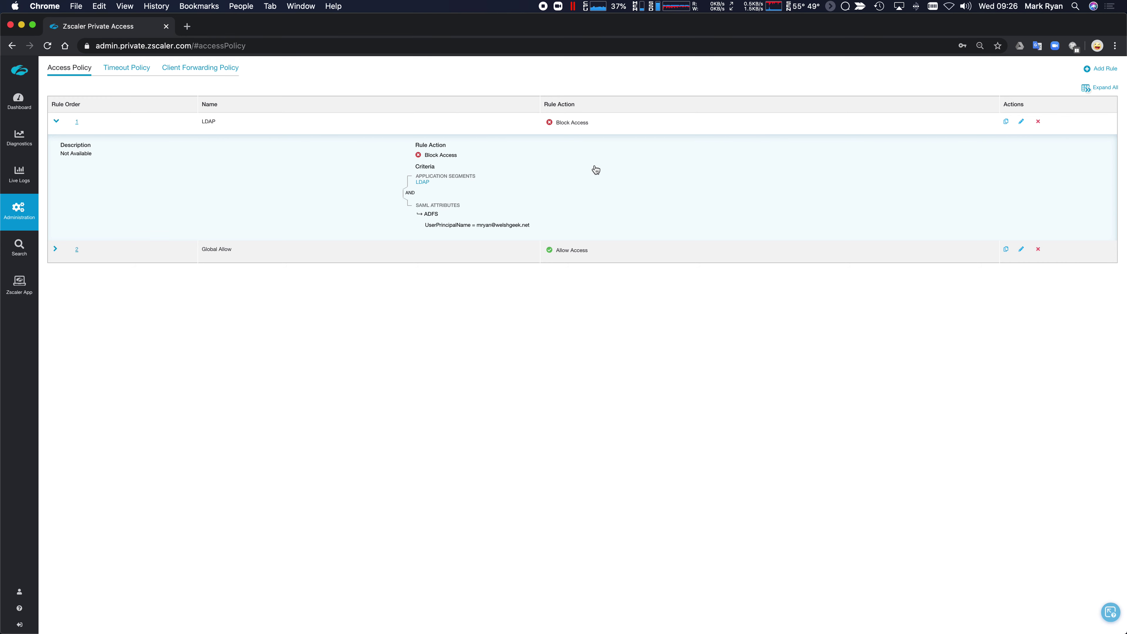
{"action": "left_click", "coordinate": [204, 71]}
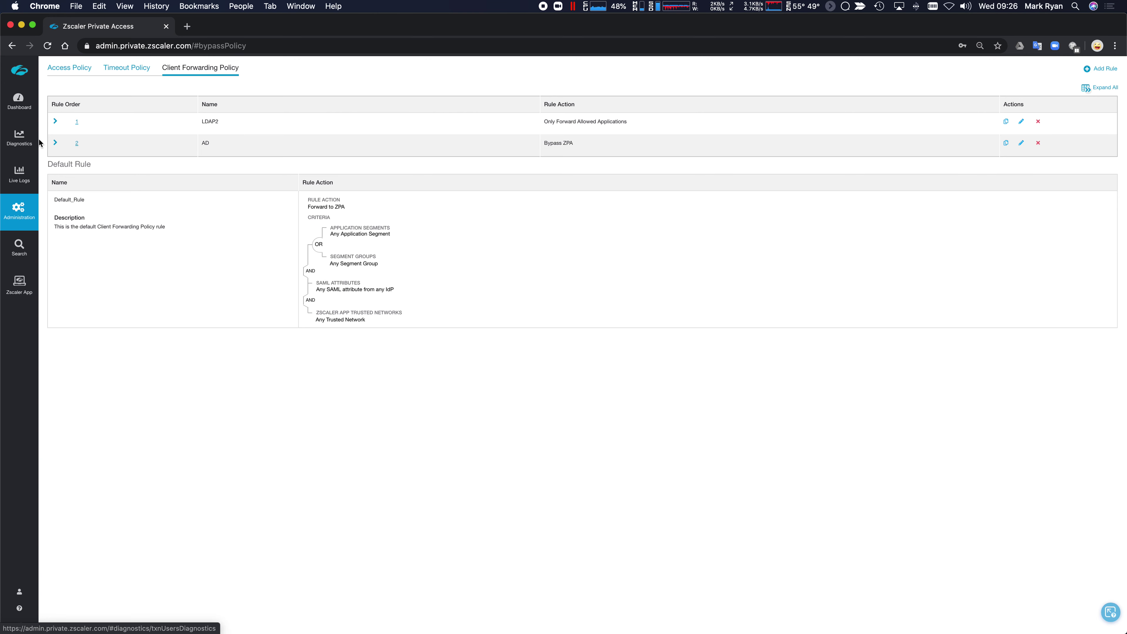
Step: Expand the AD and LDAP2 forwarding rules, check Access Policy, then expand both rules again
{"action": "left_click", "coordinate": [54, 142]}
{"action": "left_click", "coordinate": [55, 121]}
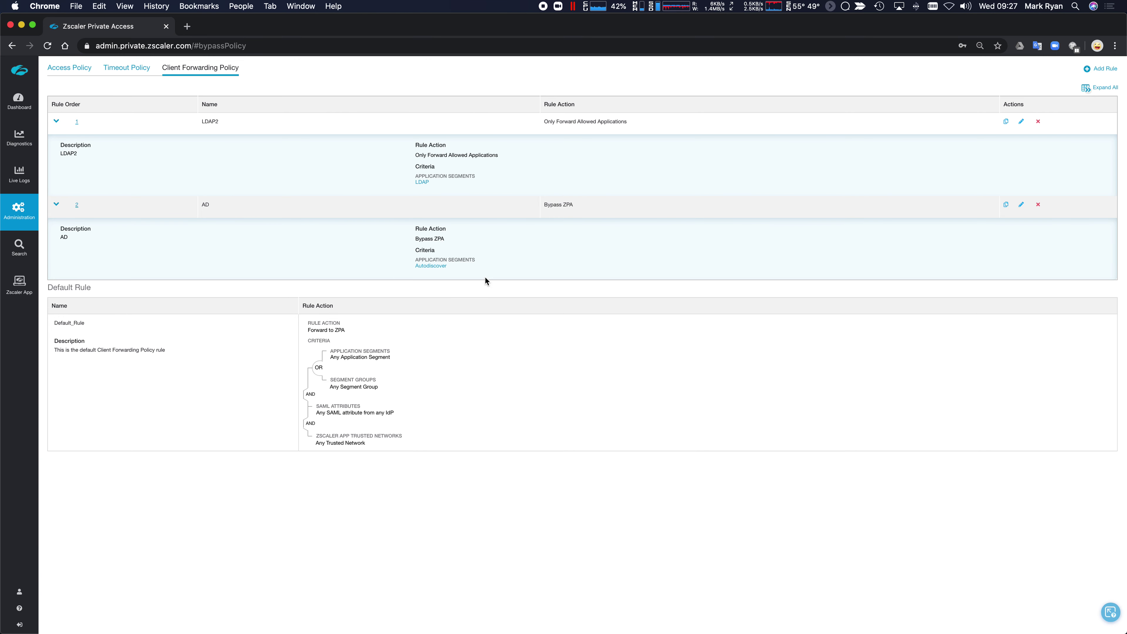
{"action": "left_click", "coordinate": [66, 71]}
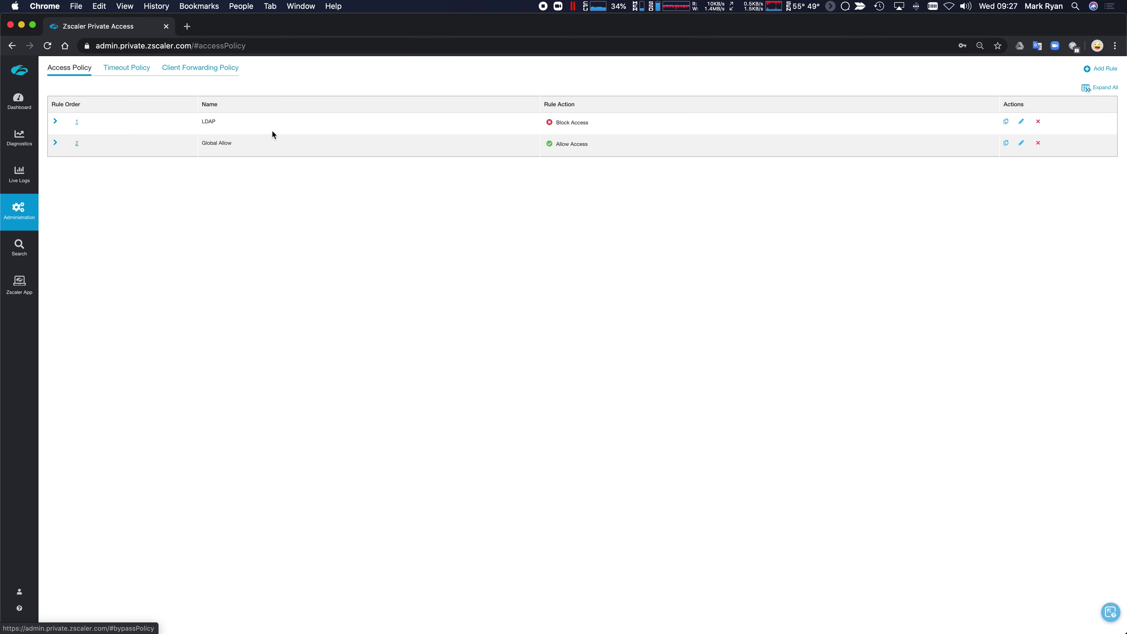
{"action": "left_click", "coordinate": [207, 71]}
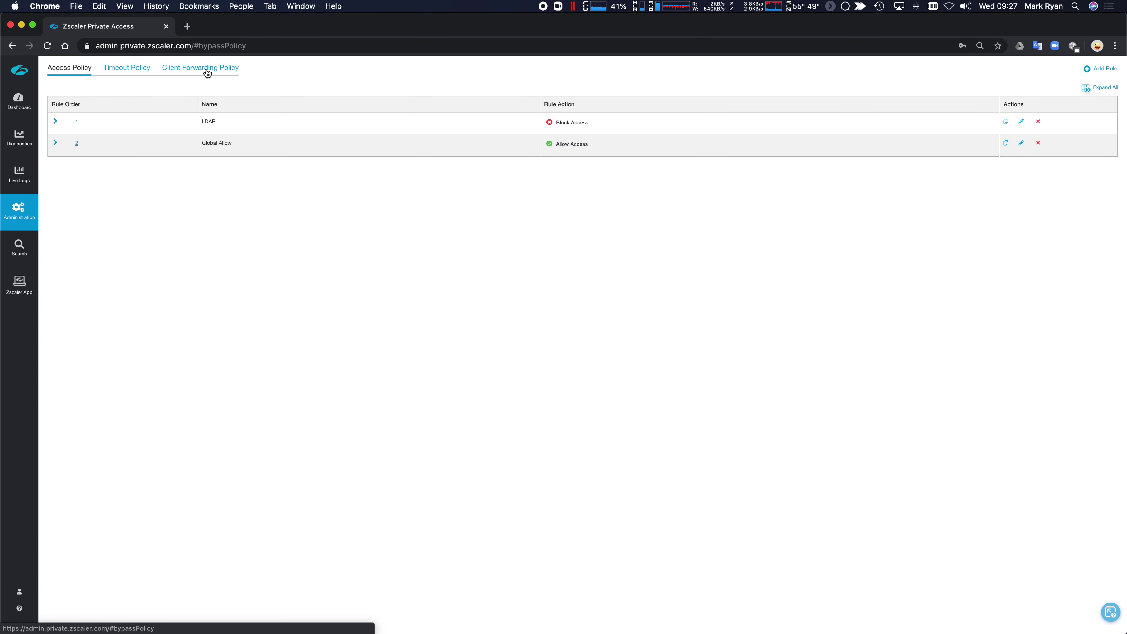
{"action": "left_click", "coordinate": [55, 143]}
{"action": "left_click", "coordinate": [55, 122]}
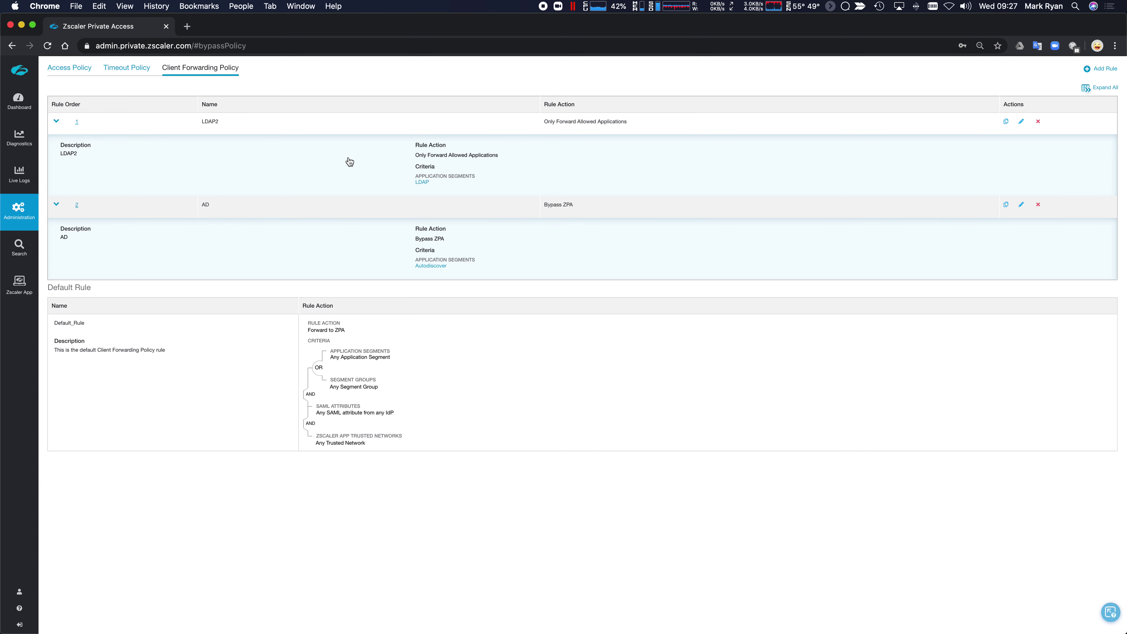